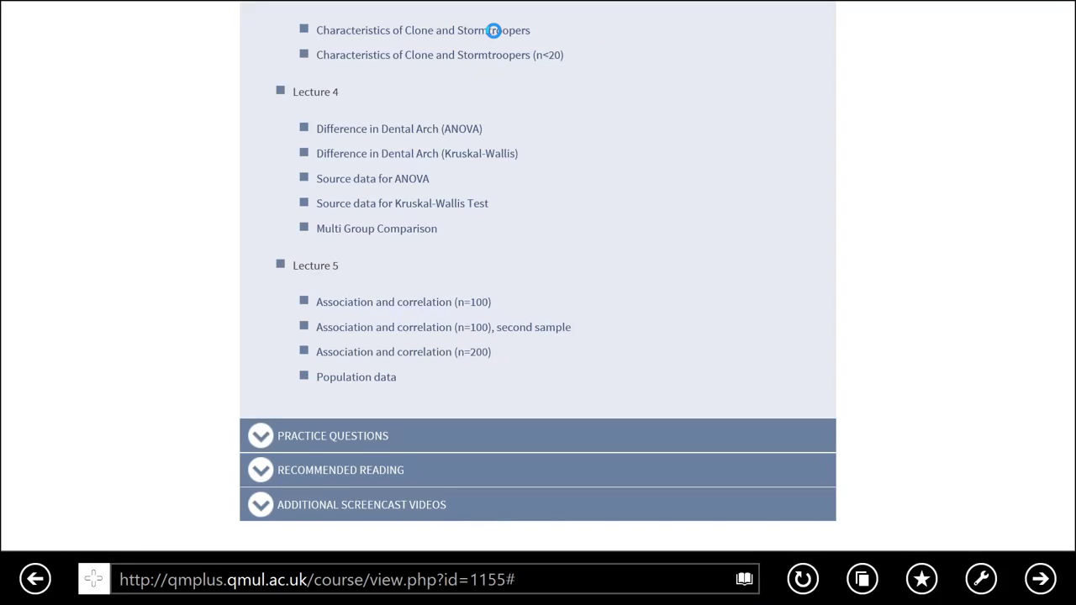
Download the Lecture 5 Population data file from QMplus and open it in SPSS.
{"action": "left_click", "coordinate": [355, 376]}
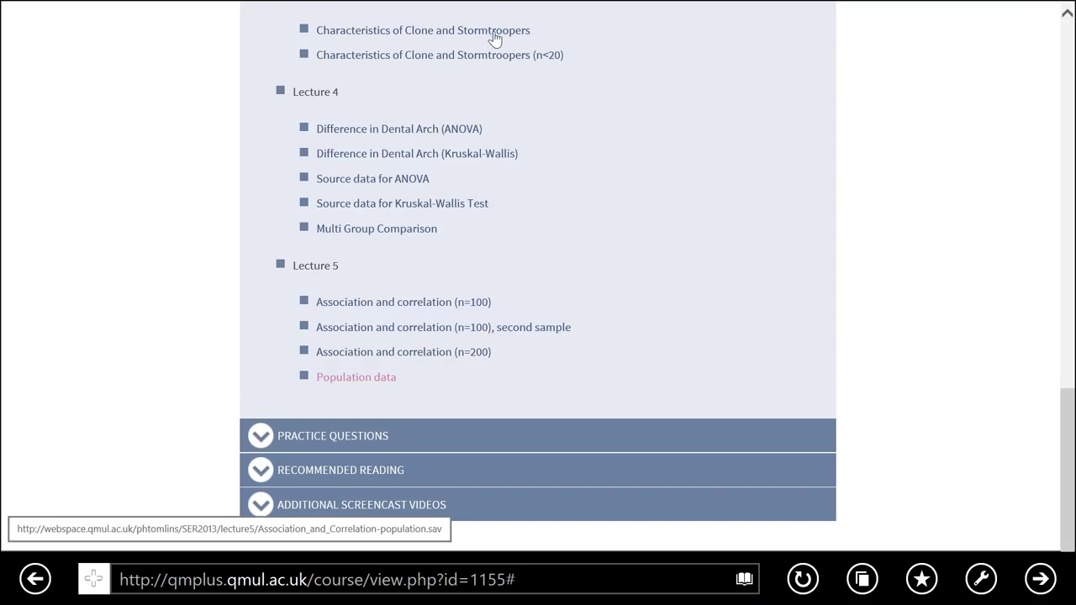
{"action": "key", "text": "Return"}
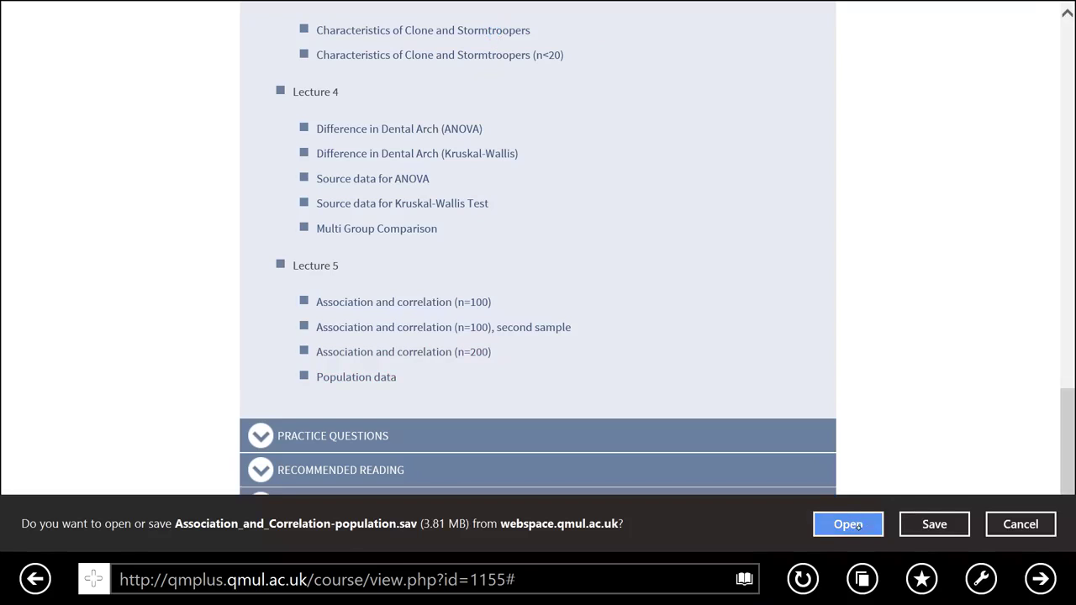
{"action": "left_click", "coordinate": [855, 525]}
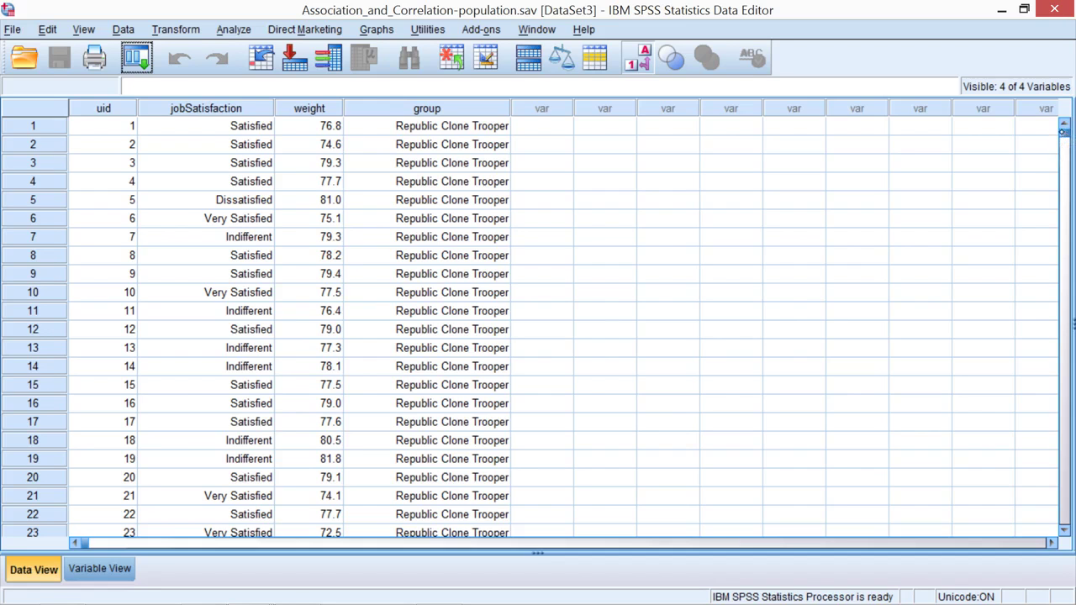
Open the Select Cases dialog from the Data menu over the population data grid.
{"action": "mouse_move", "coordinate": [1065, 133]}
{"action": "left_mouse_down"}
{"action": "mouse_move", "coordinate": [1066, 521]}
{"action": "mouse_move", "coordinate": [1050, 506]}
{"action": "mouse_move", "coordinate": [1050, 490]}
{"action": "mouse_move", "coordinate": [1061, 516]}
{"action": "mouse_move", "coordinate": [1064, 128]}
{"action": "left_mouse_up"}
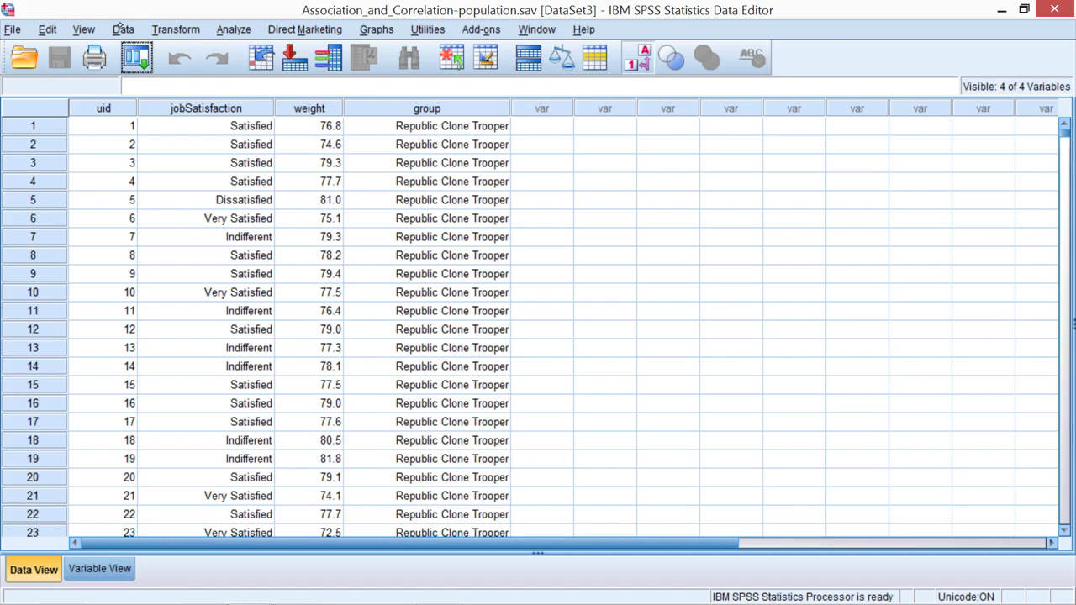
{"action": "left_click", "coordinate": [119, 25]}
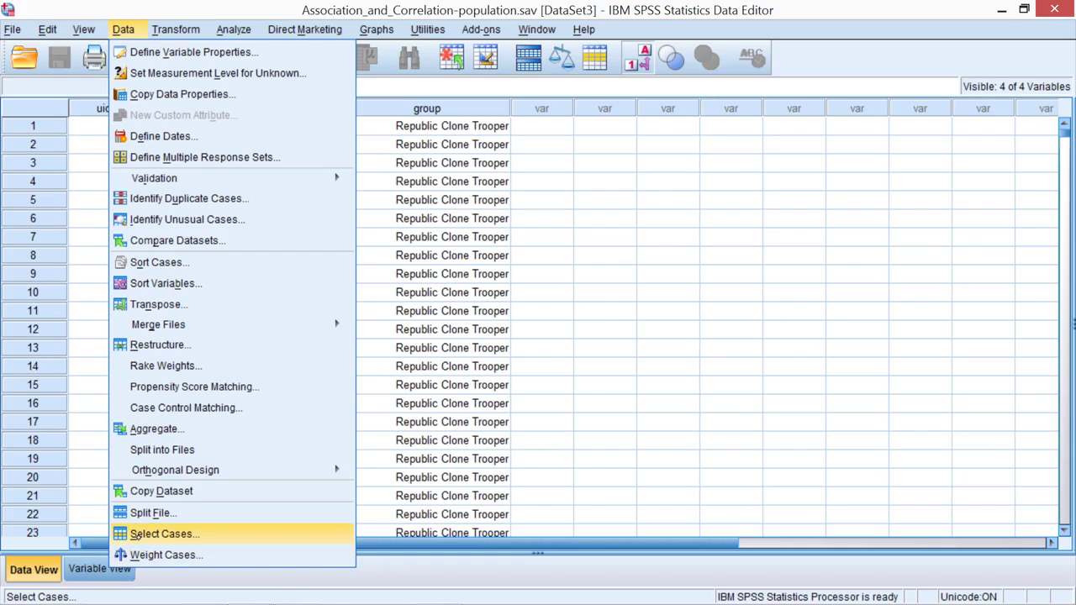
{"action": "left_click", "coordinate": [140, 533]}
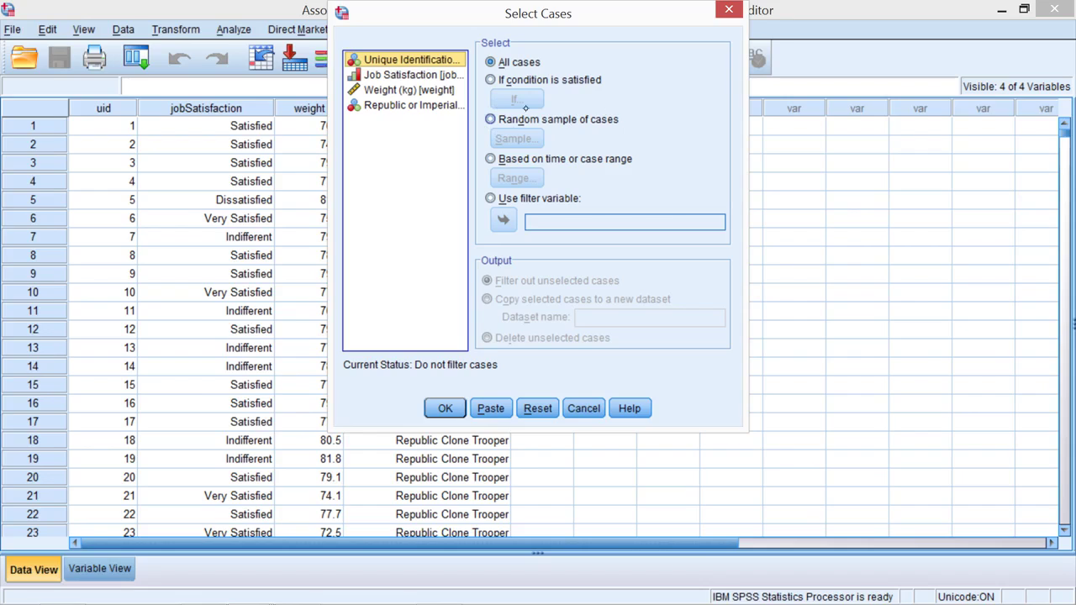
Choose a random sample of cases with exactly 400 cases.
{"action": "left_click", "coordinate": [490, 119]}
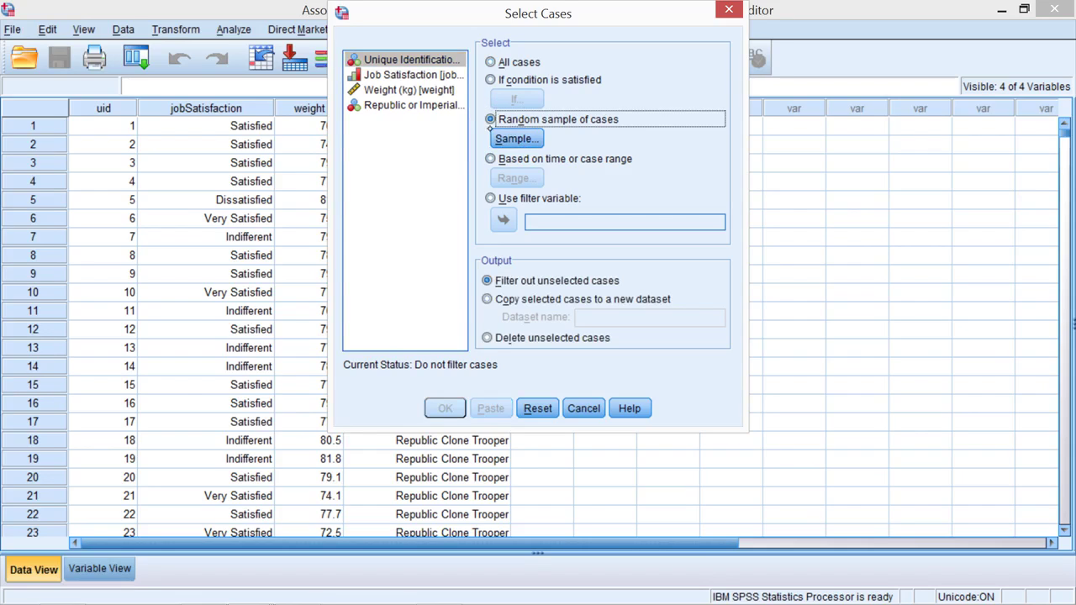
{"action": "left_click", "coordinate": [497, 135]}
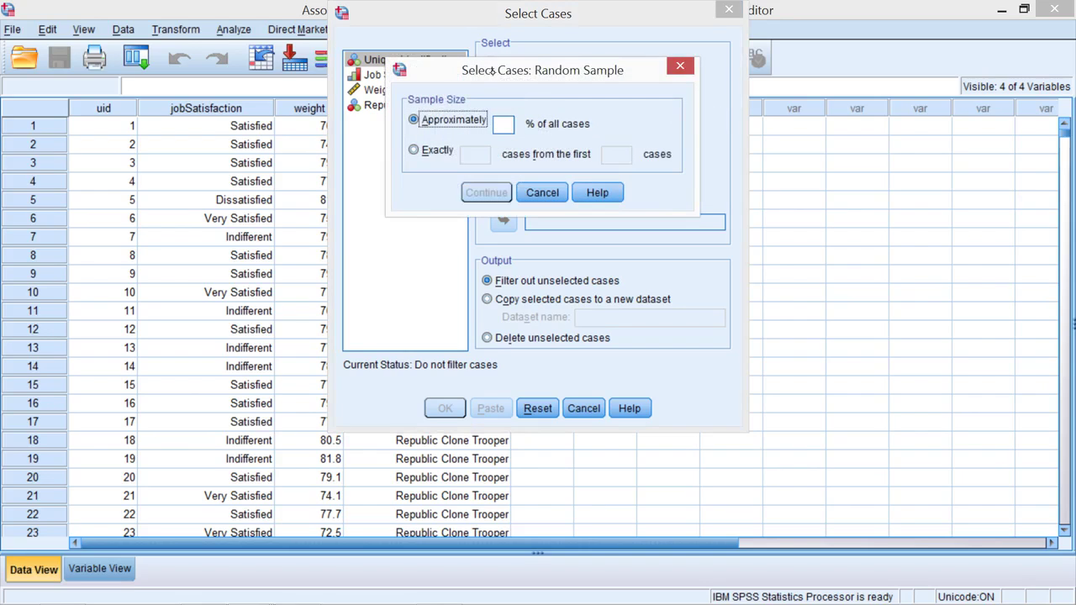
{"action": "left_click_drag", "start_coordinate": [685, 178], "coordinate": [762, 47]}
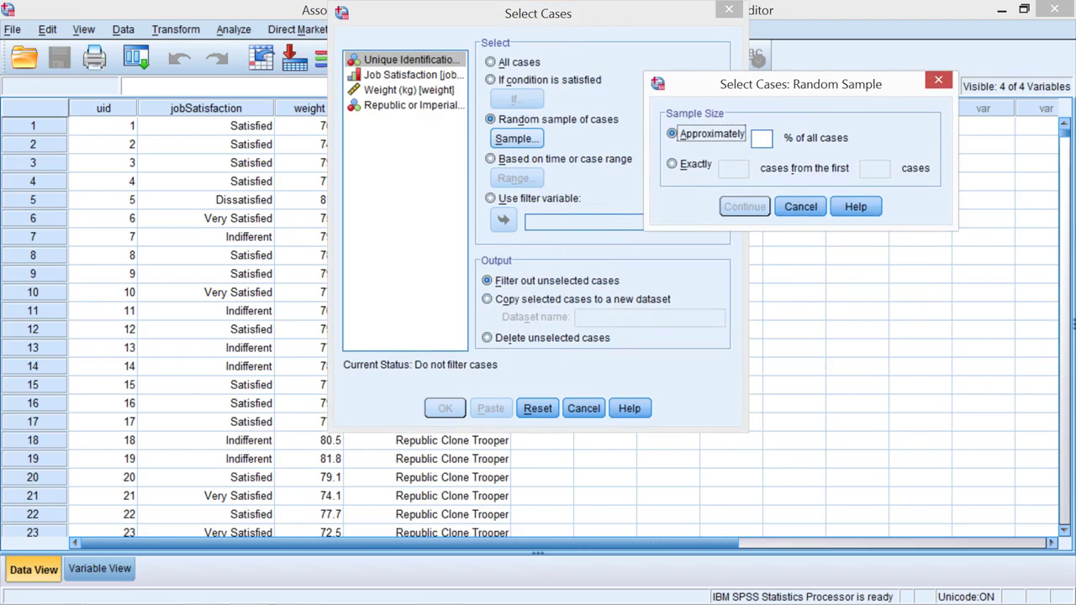
{"action": "left_click", "coordinate": [672, 164]}
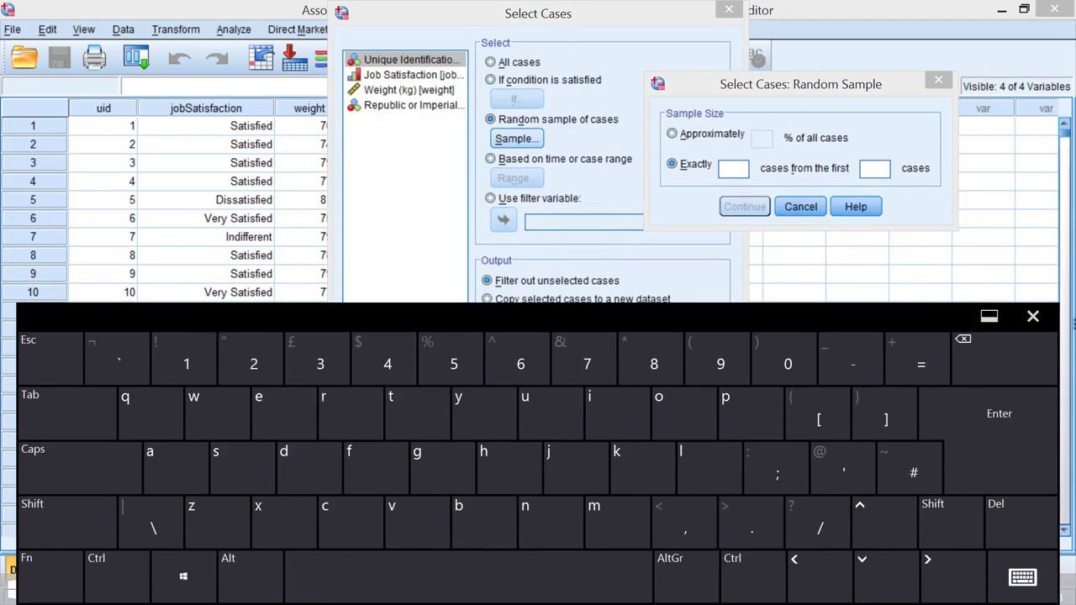
{"action": "left_click", "coordinate": [728, 168]}
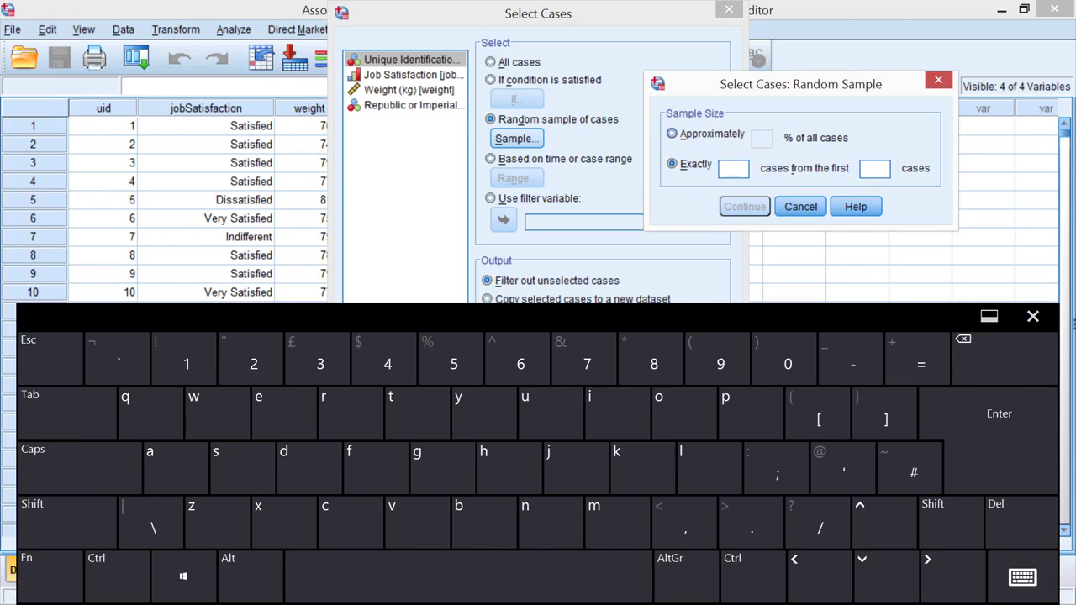
{"action": "type", "text": "400"}
Draw the 400 cases from the first 200000 and confirm the sample settings.
{"action": "left_click", "coordinate": [871, 167]}
{"action": "type", "text": "2"}
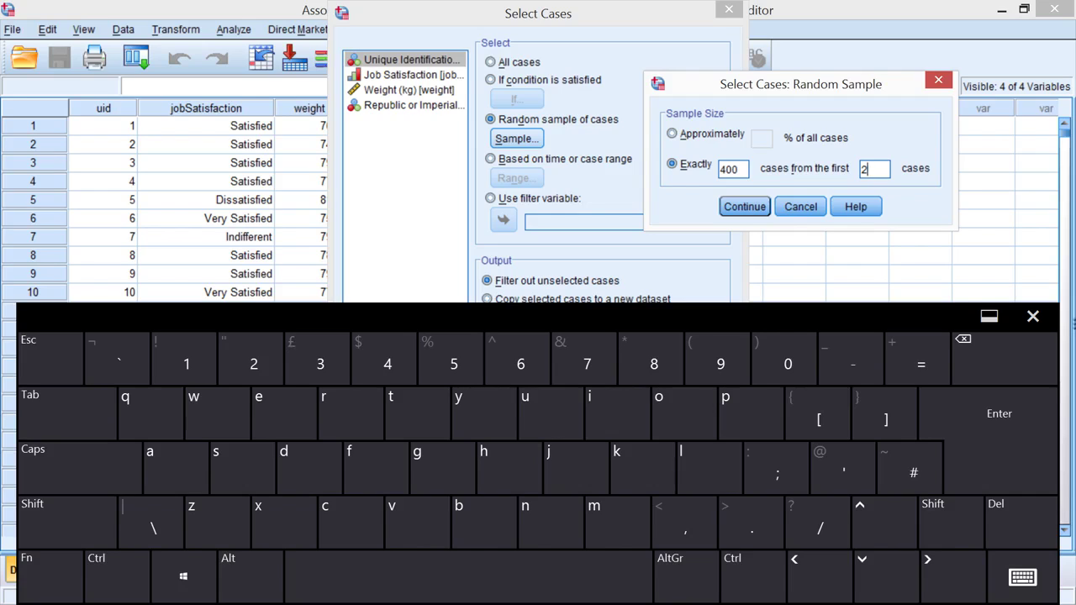
{"action": "type", "text": "00"}
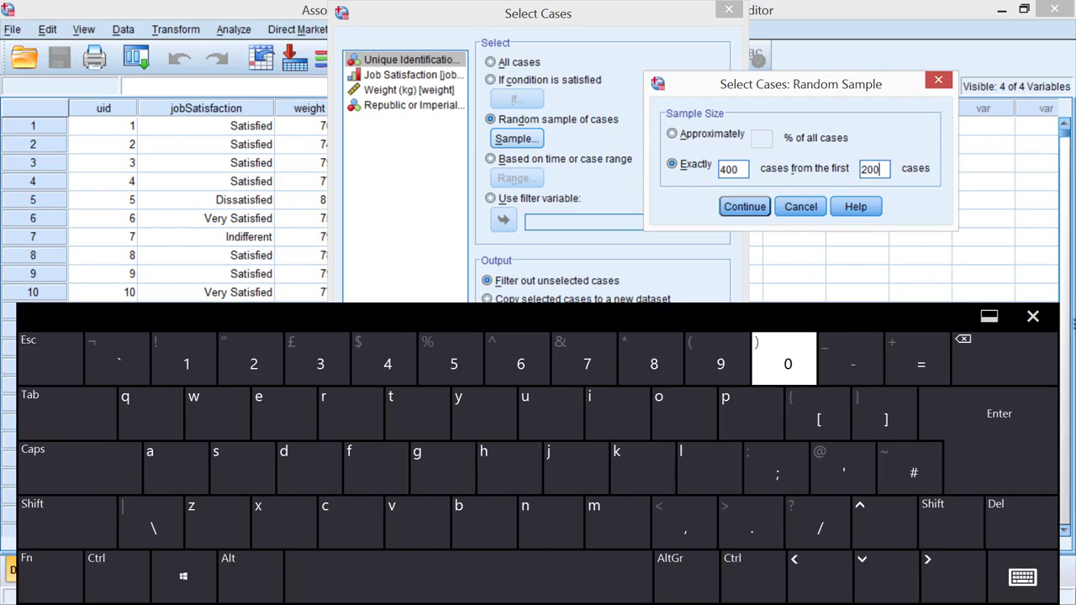
{"action": "type", "text": "0"}
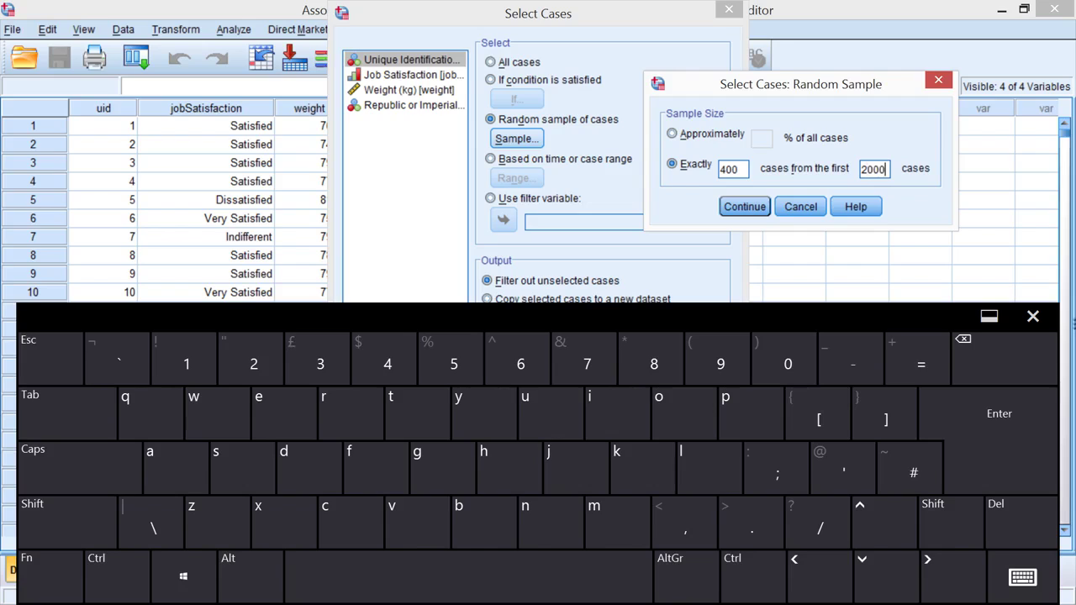
{"action": "type", "text": "00"}
{"action": "key", "text": "BackSpace"}
{"action": "key", "text": "BackSpace"}
{"action": "key", "text": "BackSpace"}
{"action": "key", "text": "BackSpace"}
{"action": "type", "text": "000"}
{"action": "key", "text": "Return"}
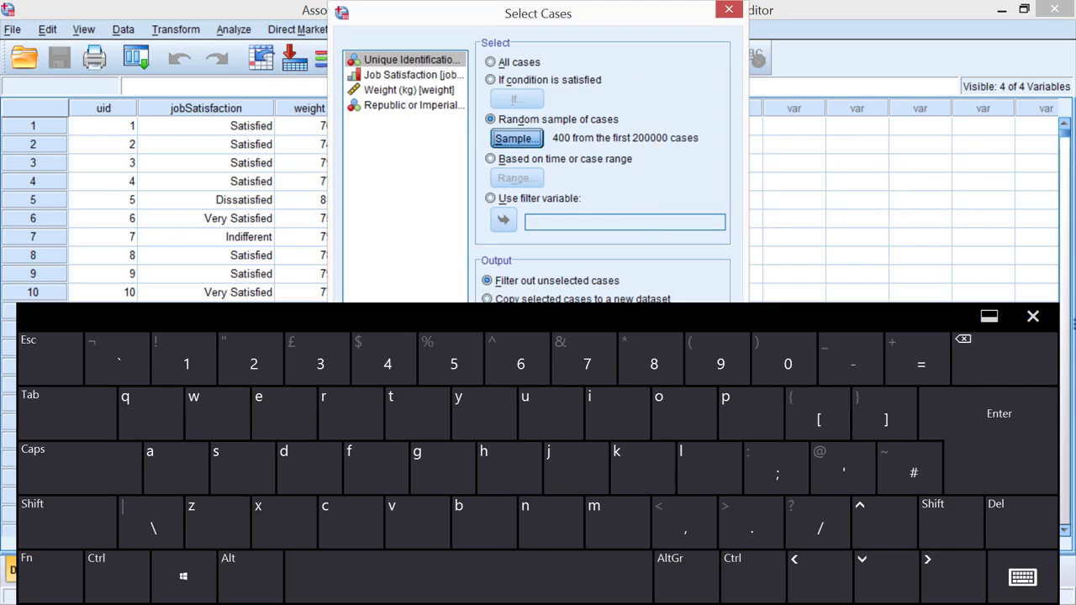
{"action": "left_click", "coordinate": [1032, 316]}
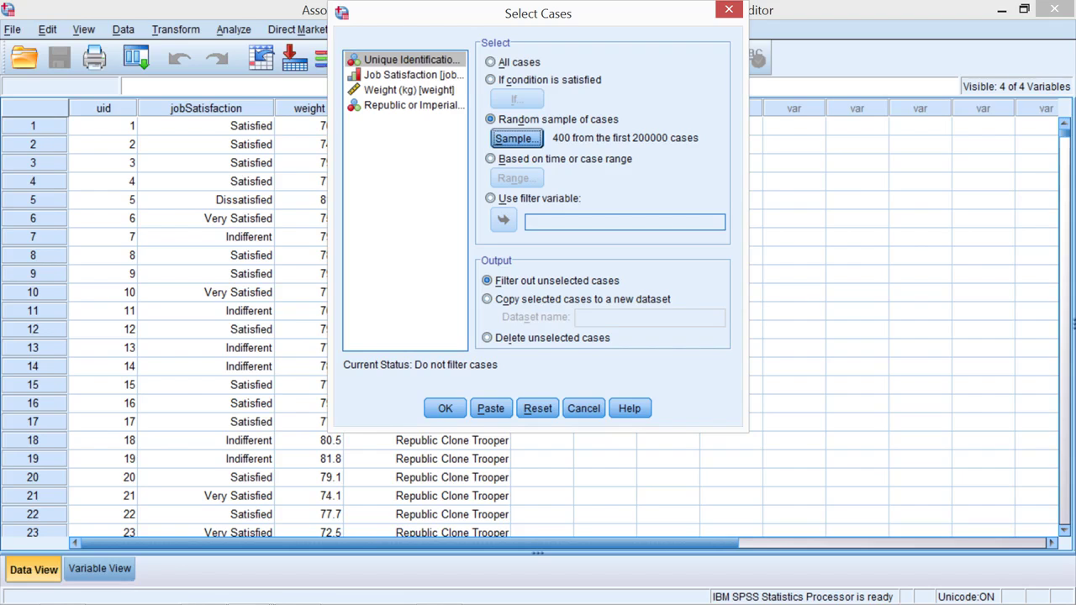
{"action": "left_click", "coordinate": [445, 408]}
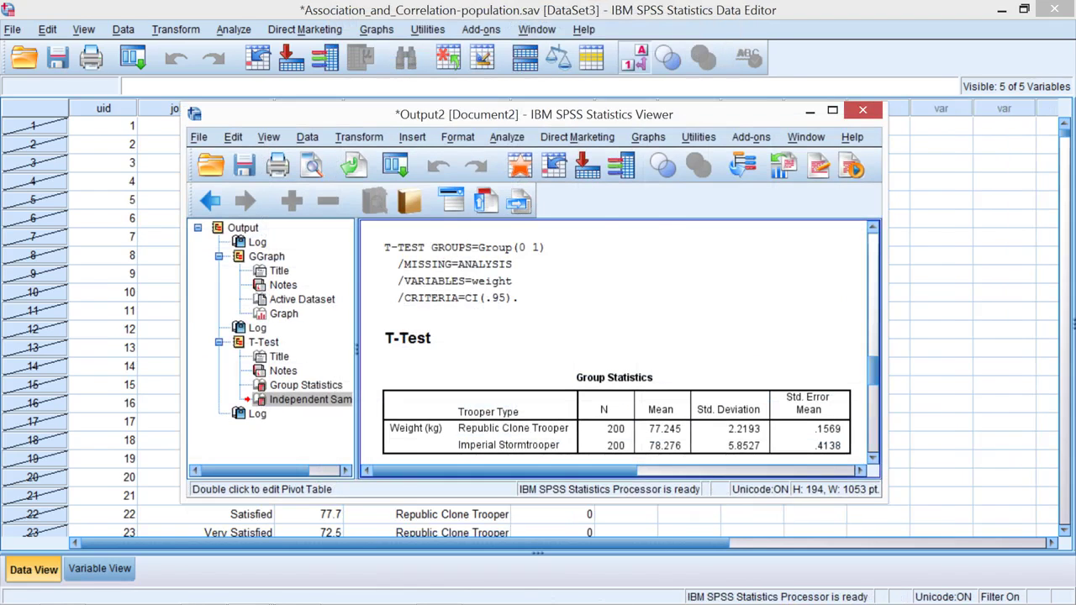
Return to the filtered data grid and reopen Select Cases from the Data menu.
{"action": "left_click", "coordinate": [1004, 291]}
{"action": "left_click", "coordinate": [1004, 292]}
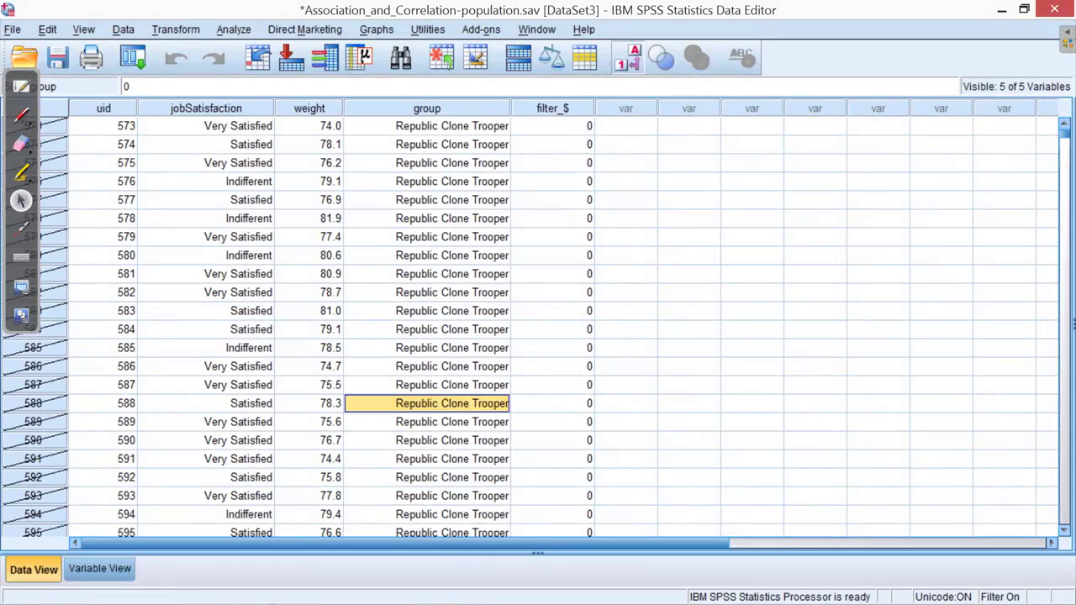
{"action": "left_click", "coordinate": [119, 26]}
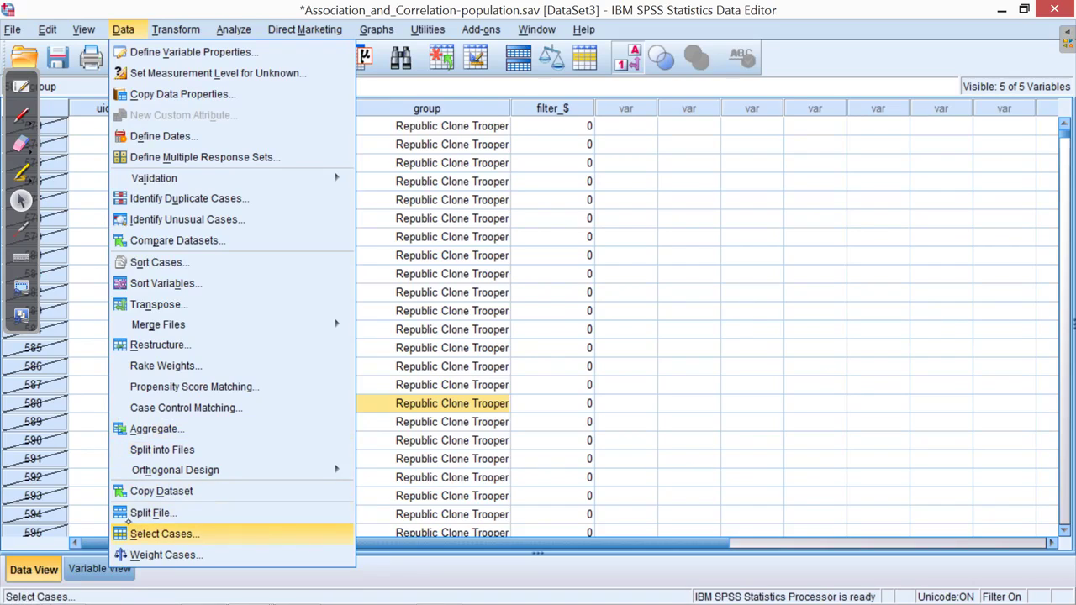
{"action": "left_click", "coordinate": [138, 533]}
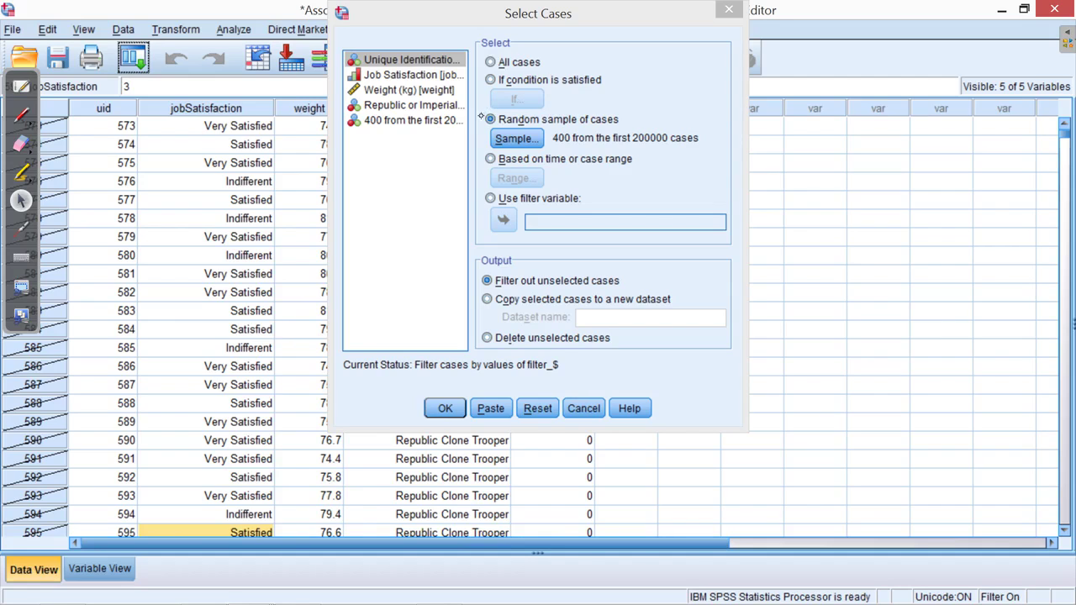
Change the random sample from 400 to exactly 200 of the first 200000 cases and apply it.
{"action": "left_click", "coordinate": [490, 118]}
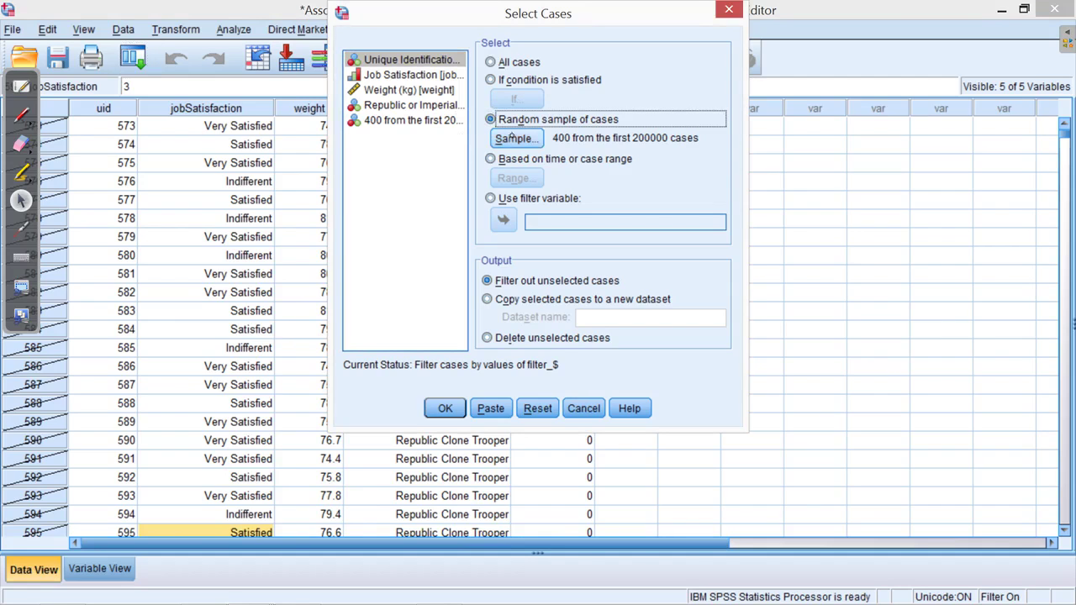
{"action": "left_click", "coordinate": [511, 138]}
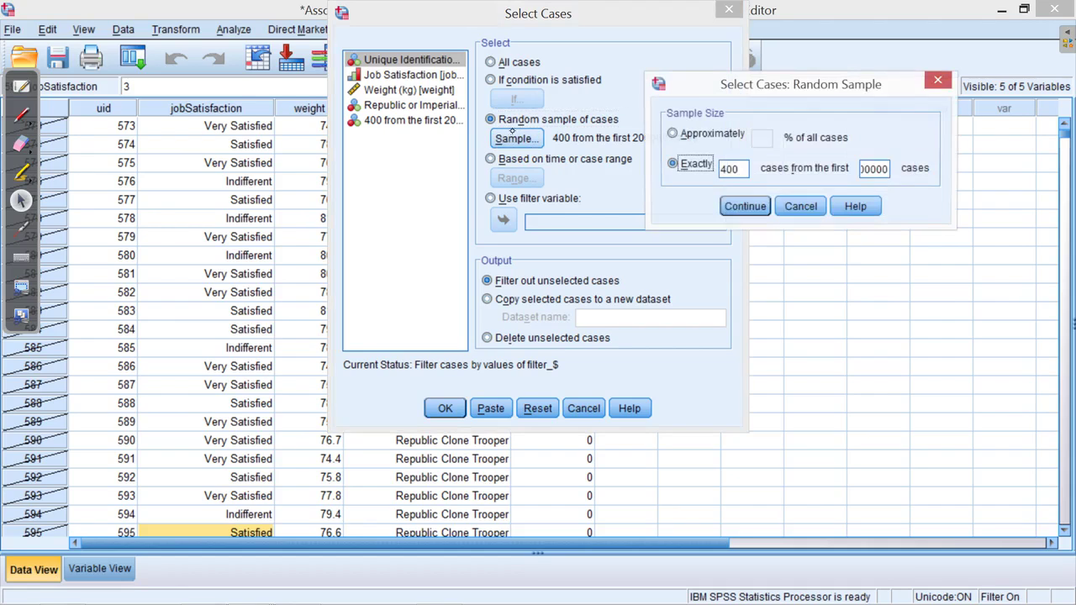
{"action": "left_click", "coordinate": [875, 171]}
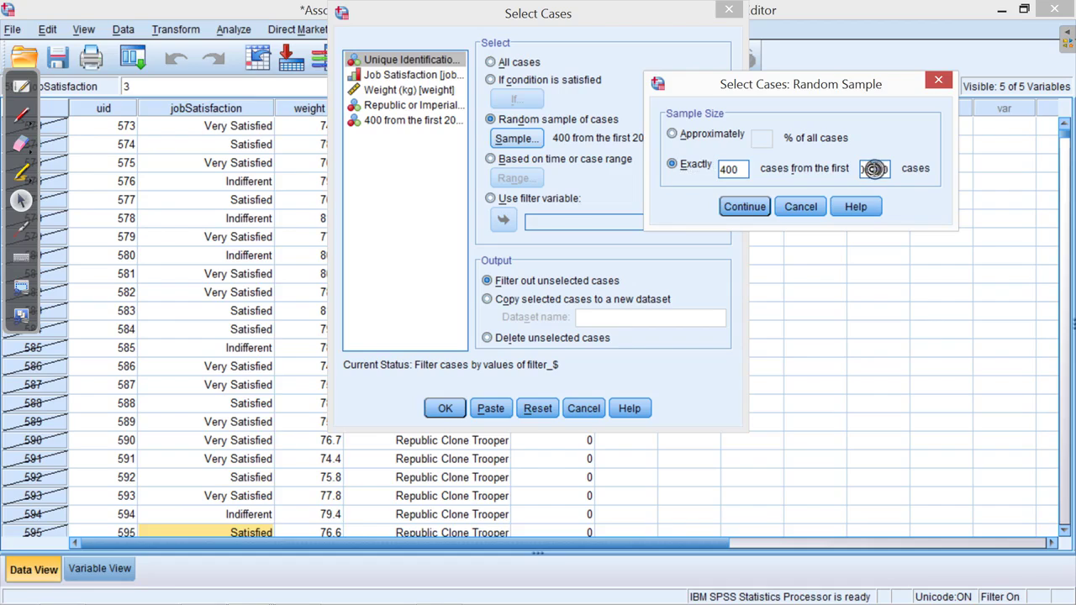
{"action": "left_click", "coordinate": [728, 168]}
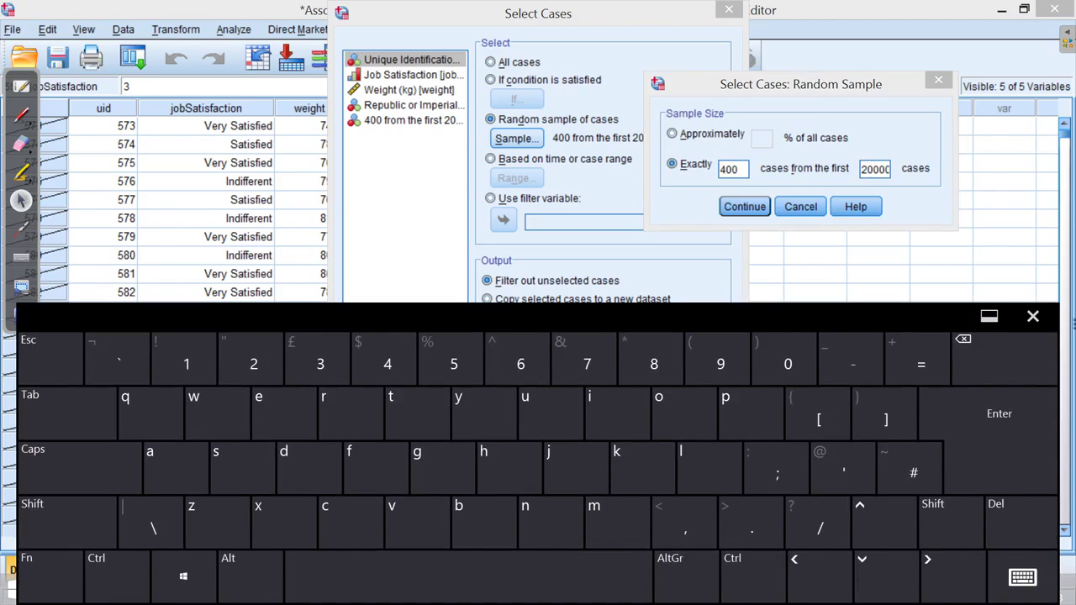
{"action": "left_click", "coordinate": [721, 168]}
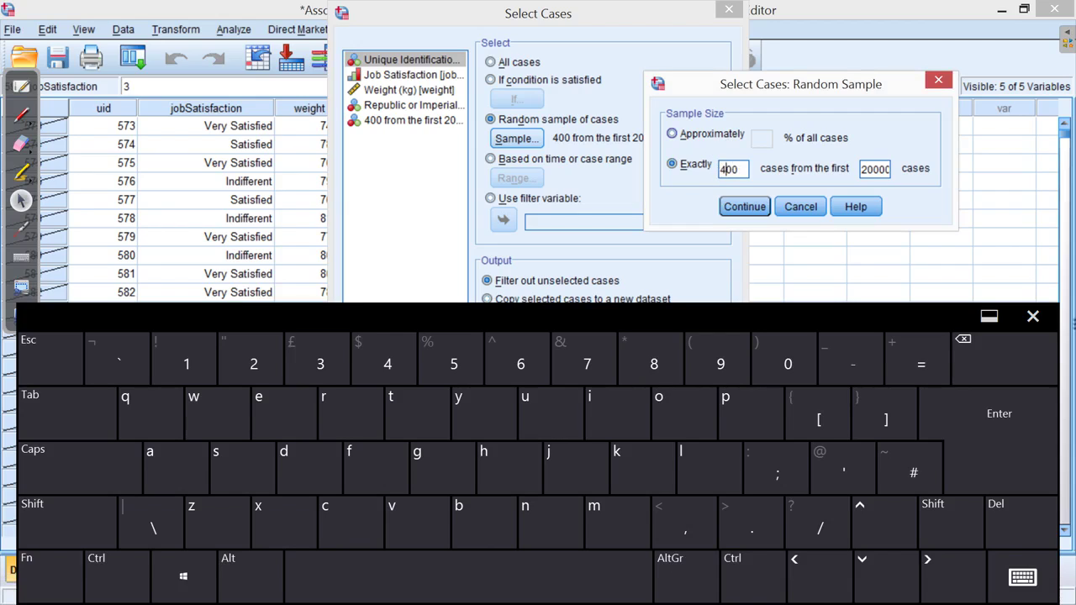
{"action": "key", "text": "Delete"}
{"action": "type", "text": "2"}
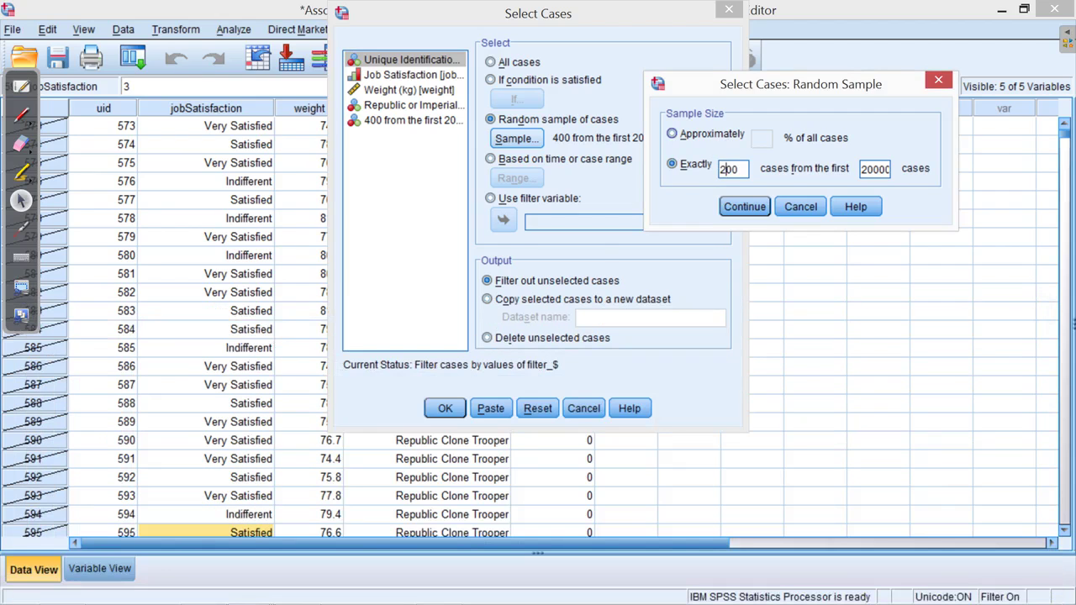
{"action": "key", "text": "Return"}
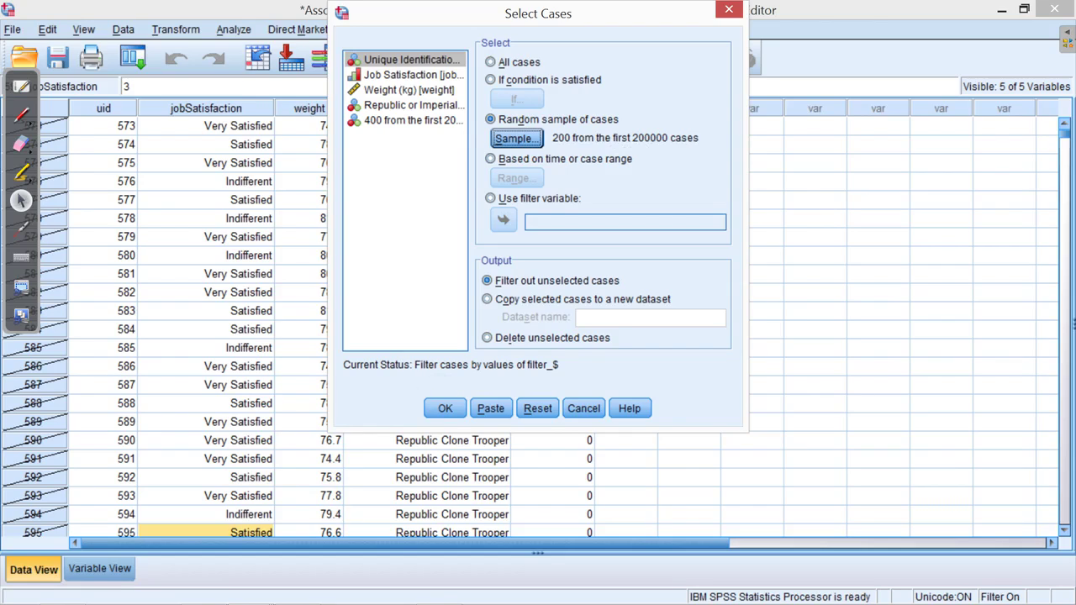
{"action": "key", "text": "Return"}
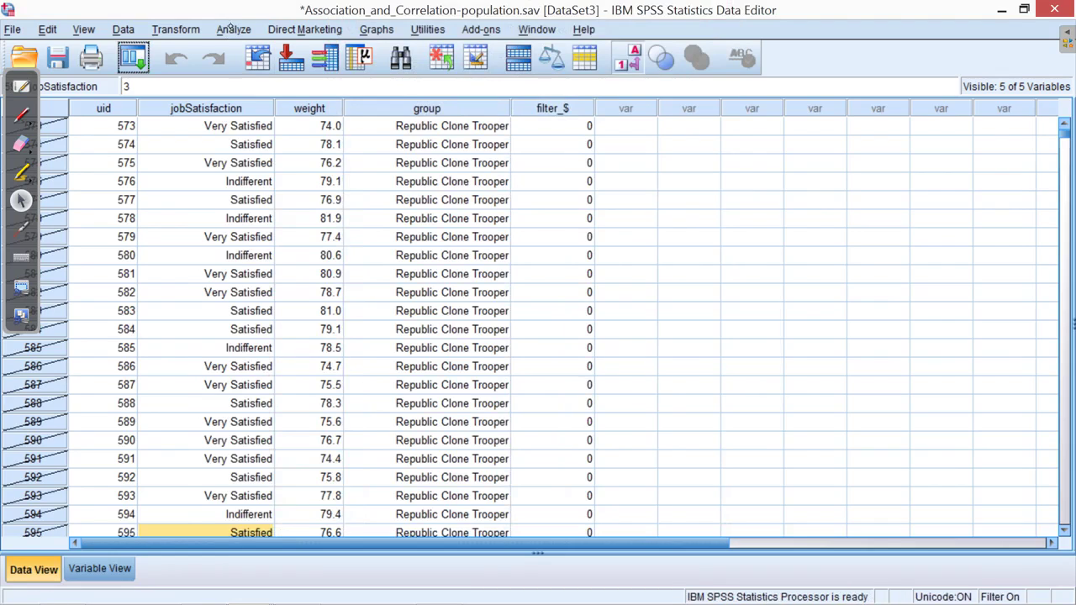
Open the Independent-Samples T Test dialog under Analyze > Compare Means.
{"action": "left_click", "coordinate": [233, 29]}
{"action": "mouse_move", "coordinate": [230, 53]}
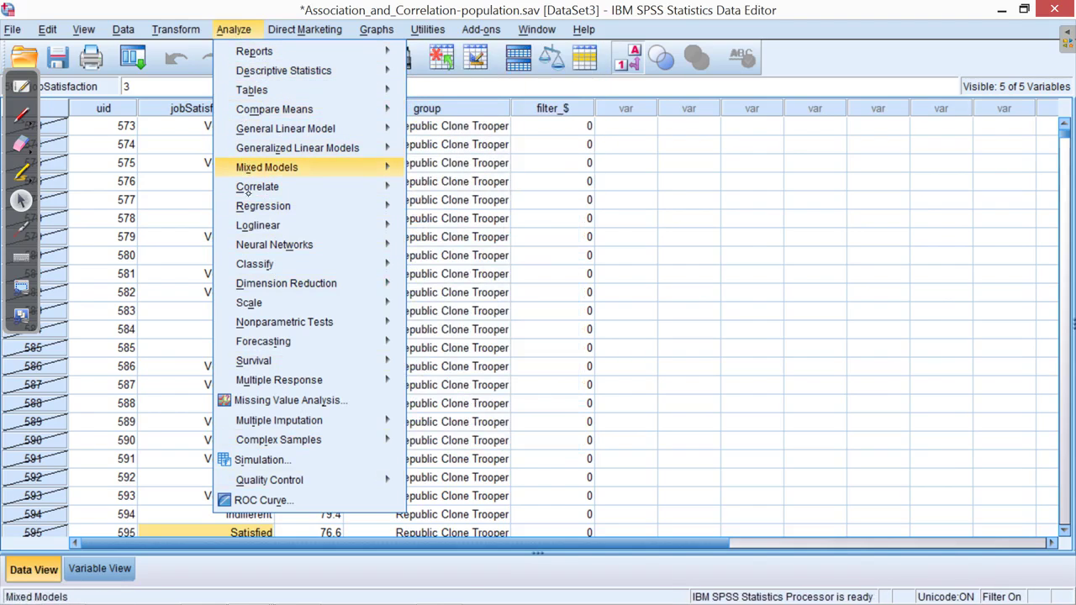
{"action": "mouse_move", "coordinate": [280, 110]}
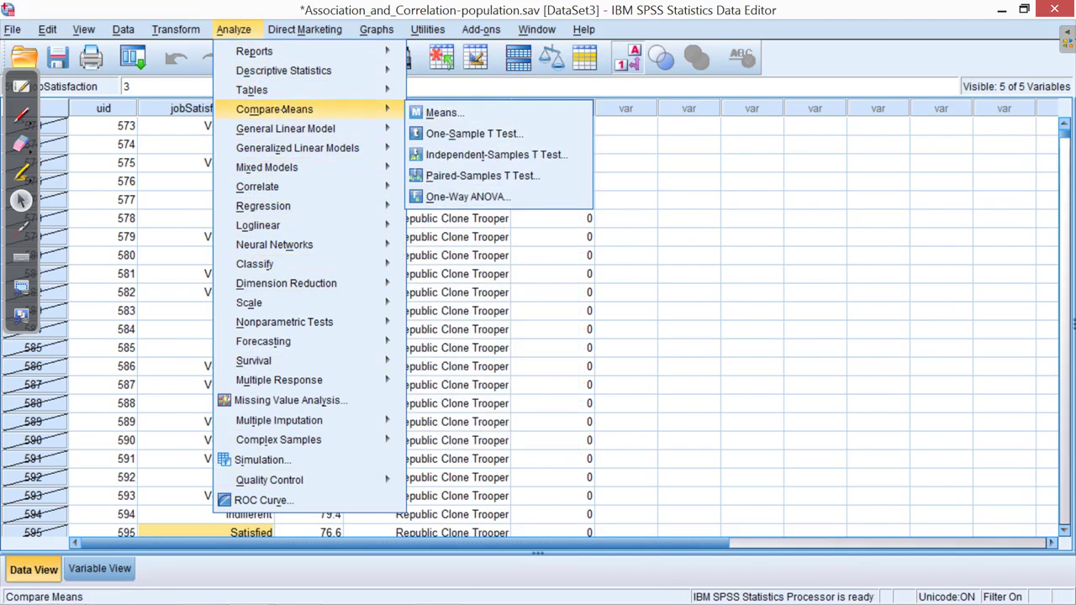
{"action": "left_click", "coordinate": [447, 150]}
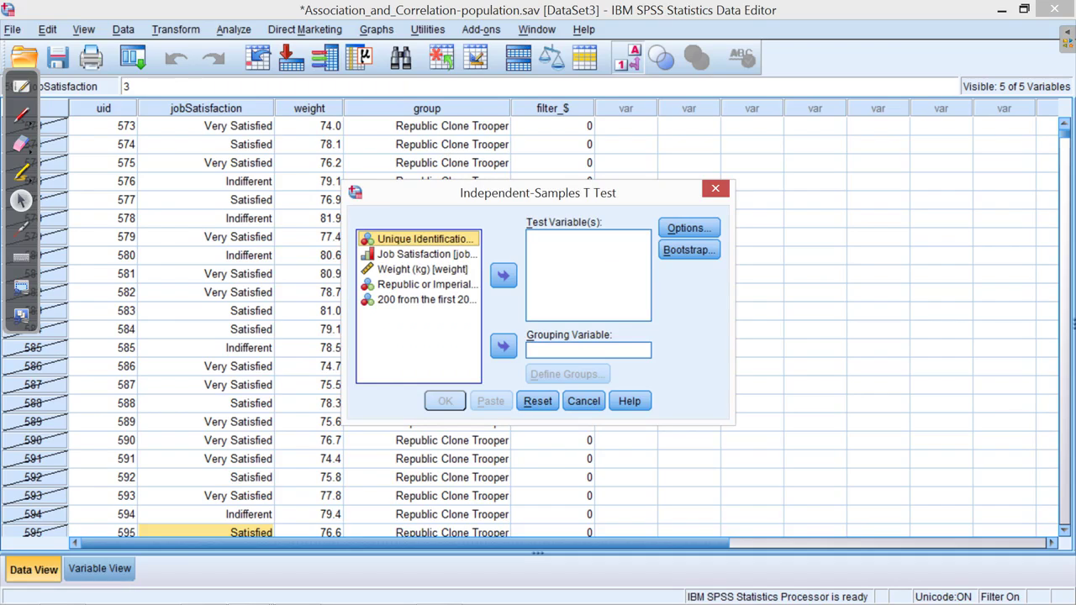
{"action": "left_click", "coordinate": [589, 401]}
{"action": "left_click", "coordinate": [233, 30]}
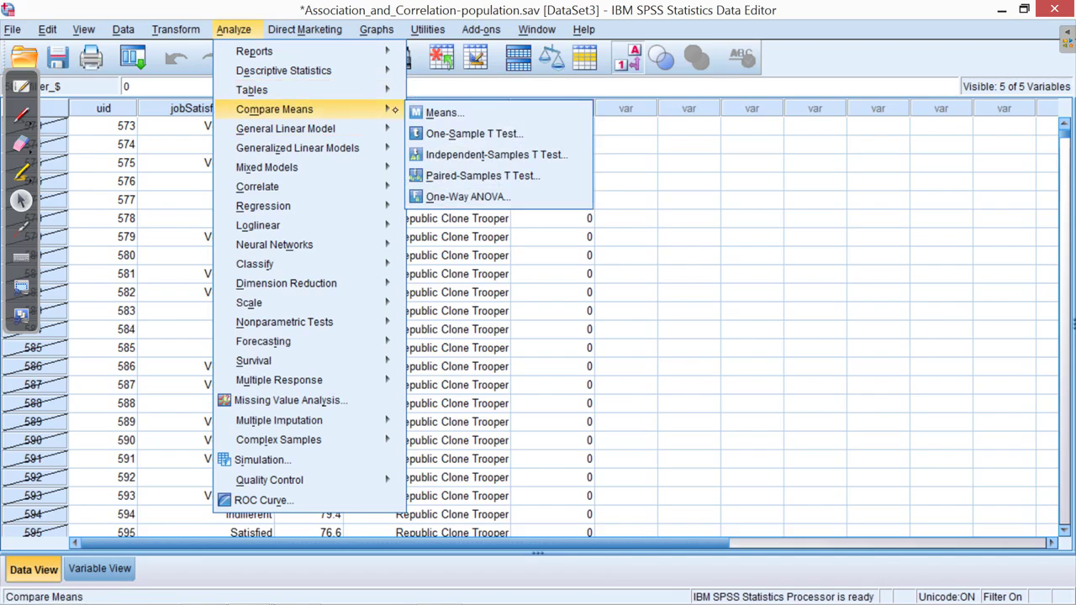
{"action": "left_click", "coordinate": [477, 153]}
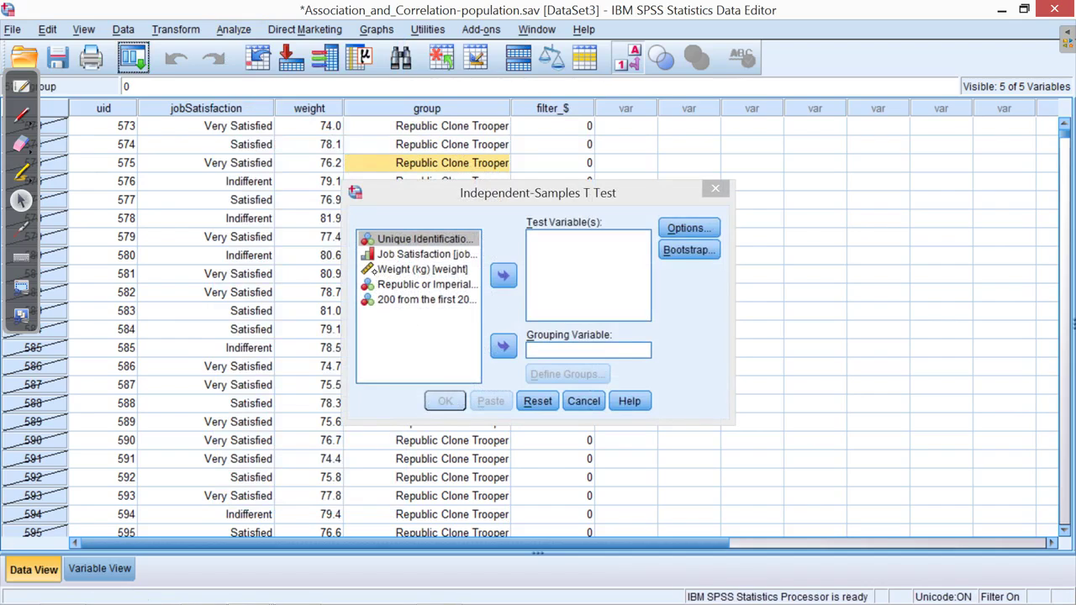
Assign Weight (kg) as test variable and Republic or Imperial Trooper as grouping variable.
{"action": "left_click", "coordinate": [412, 270]}
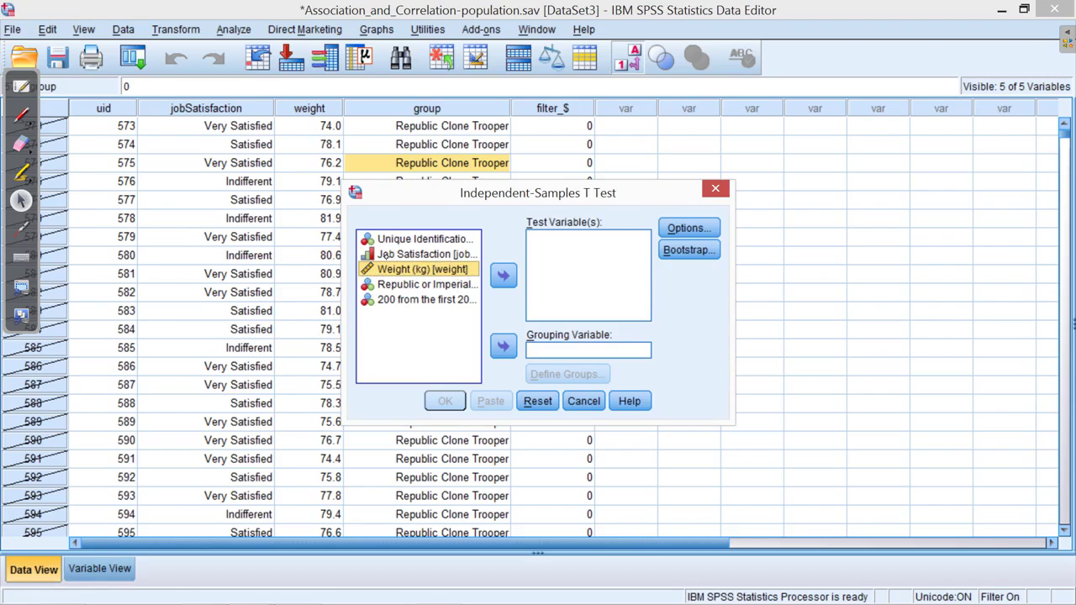
{"action": "left_click", "coordinate": [504, 276]}
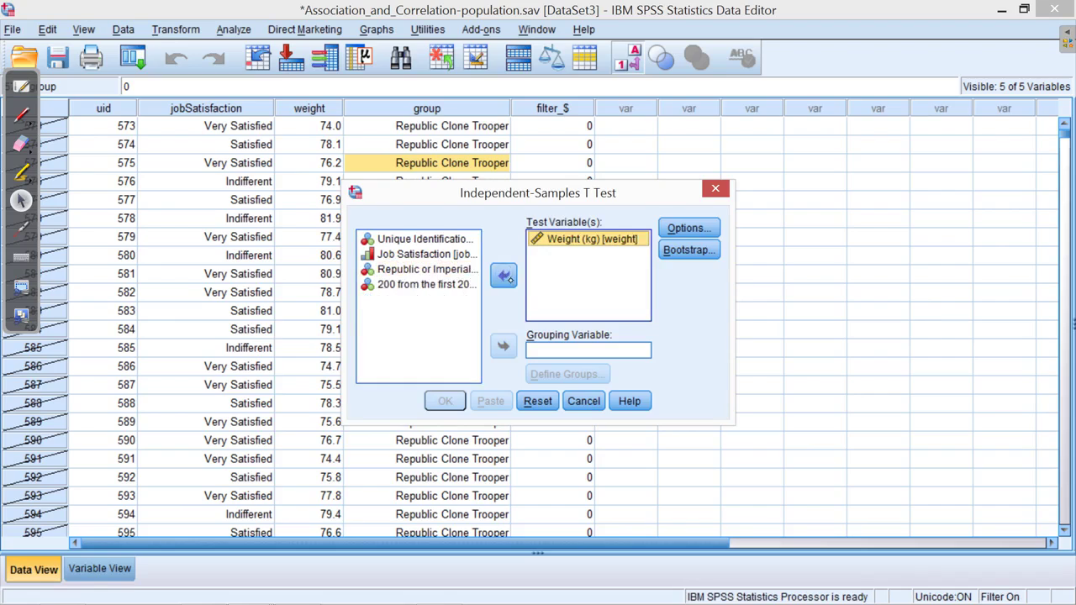
{"action": "left_click", "coordinate": [395, 269]}
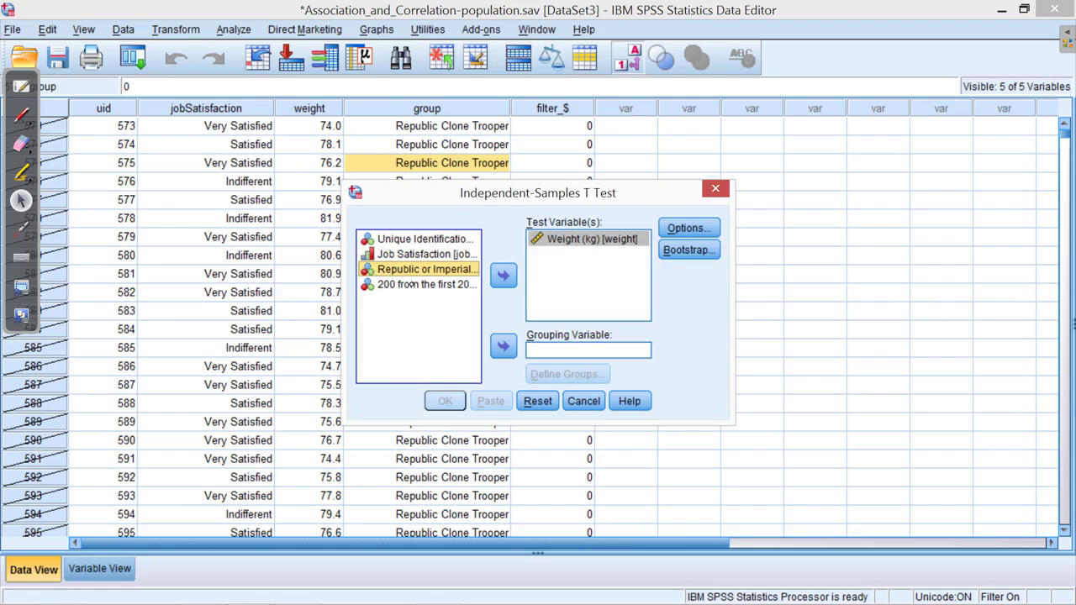
{"action": "left_click", "coordinate": [503, 345]}
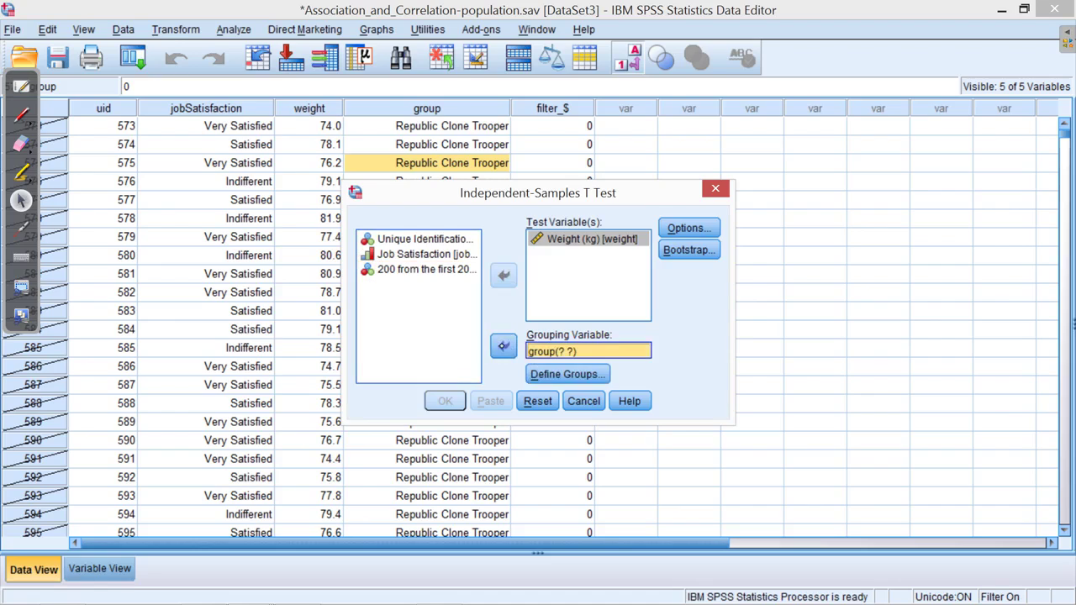
{"action": "left_click", "coordinate": [546, 375]}
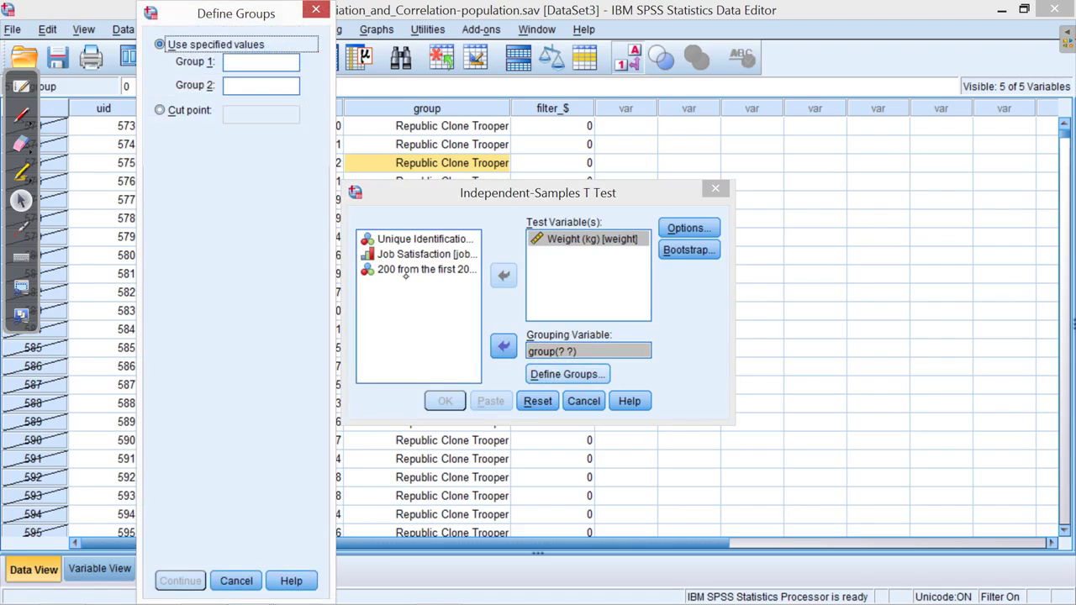
Define the trooper groups with code 0 for Group 1 and 1 for Group 2.
{"action": "left_click", "coordinate": [234, 61]}
{"action": "left_click", "coordinate": [239, 87]}
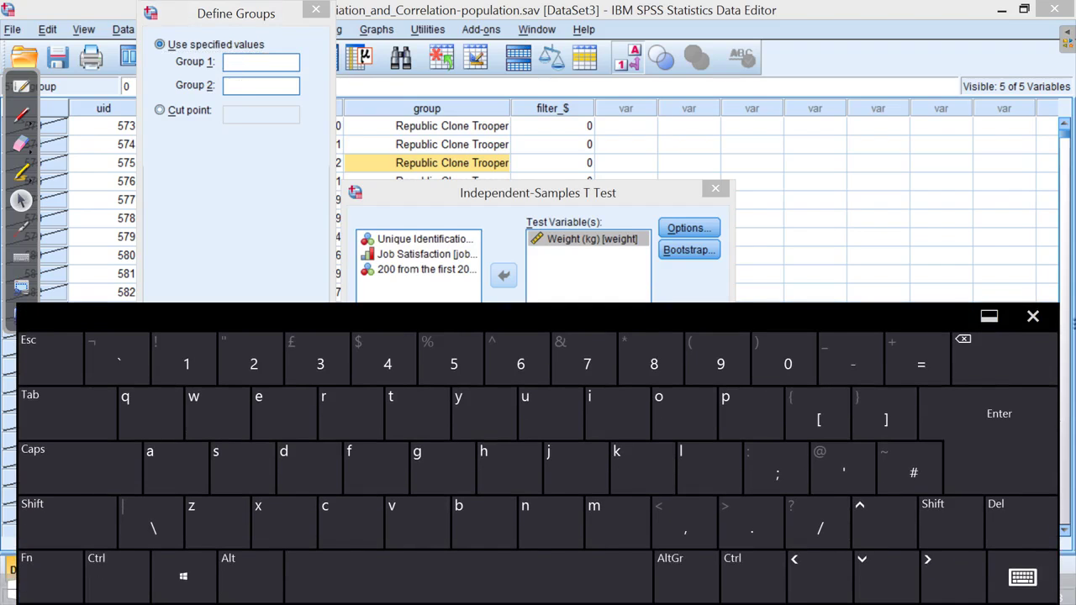
{"action": "left_click", "coordinate": [242, 65]}
{"action": "type", "text": "0"}
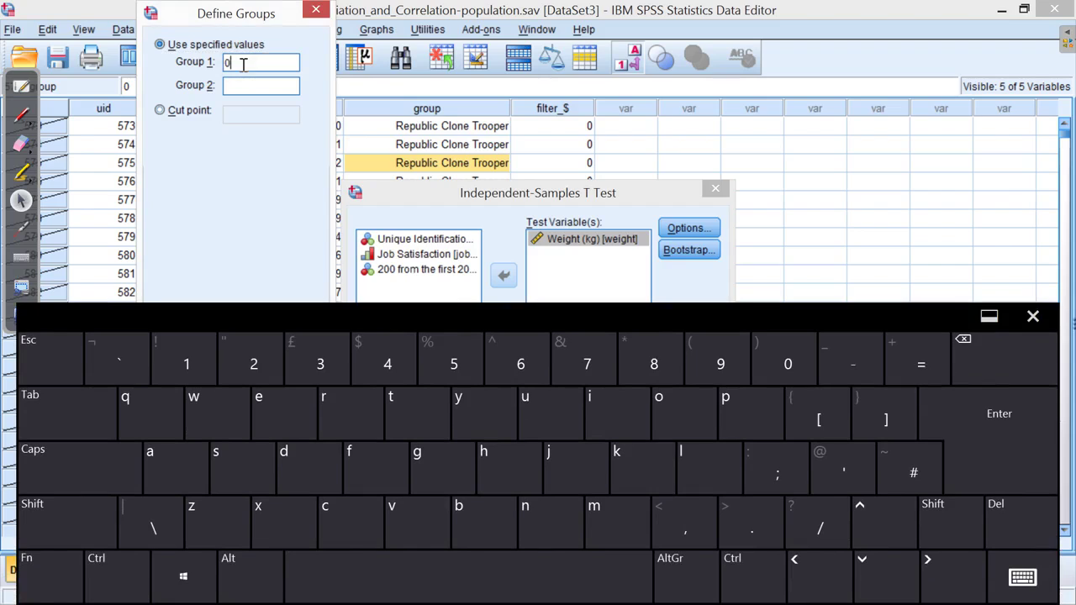
{"action": "left_click", "coordinate": [249, 89]}
{"action": "type", "text": "1"}
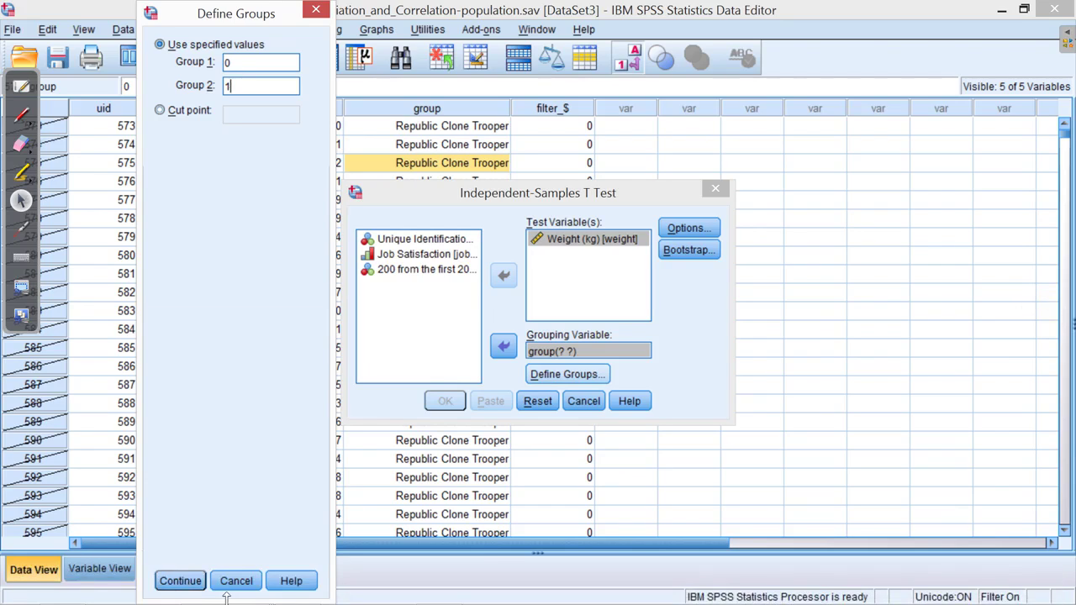
{"action": "left_click", "coordinate": [183, 580]}
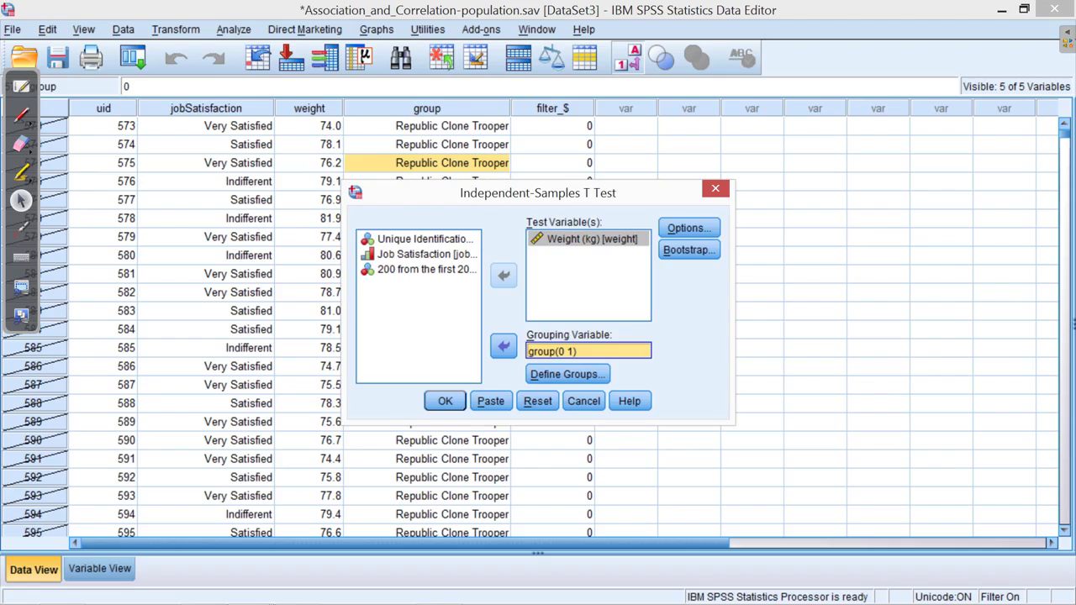
Run the weight-by-group t-test and maximize the output Viewer.
{"action": "left_click", "coordinate": [445, 401]}
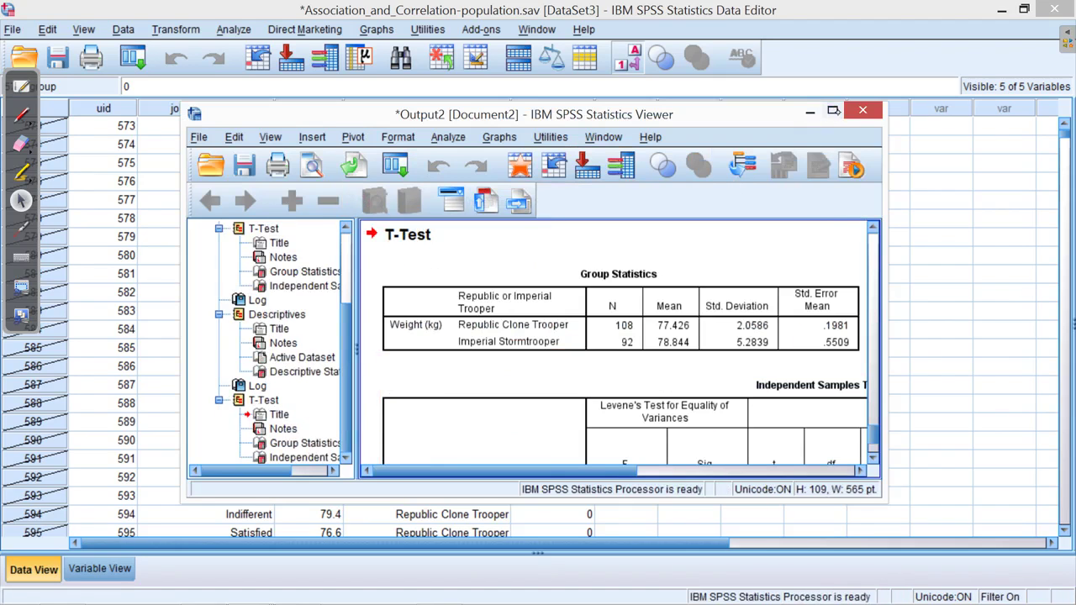
{"action": "left_click", "coordinate": [832, 110]}
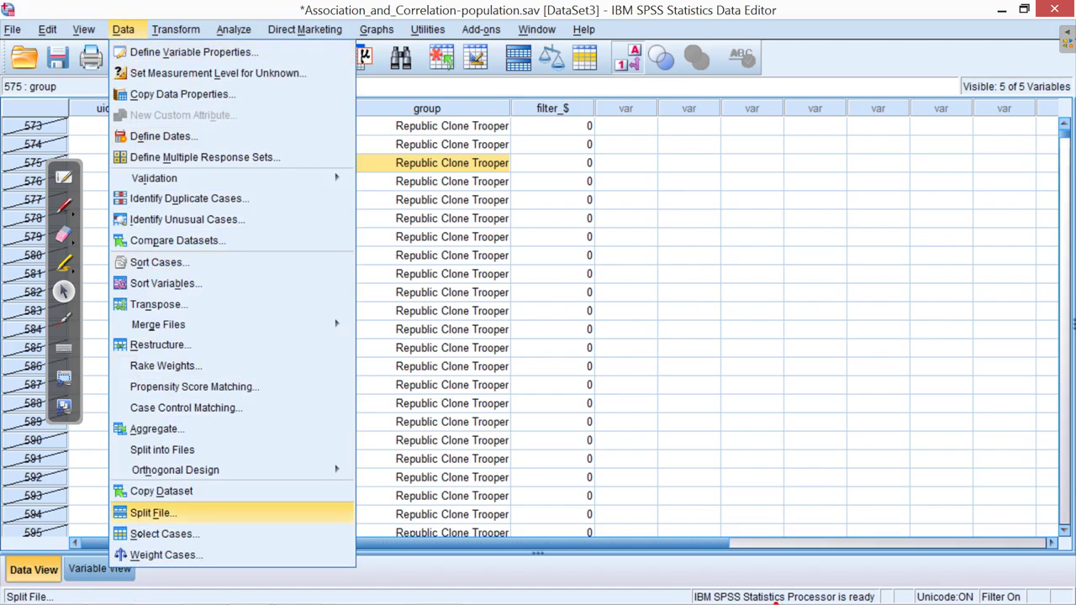
Reapply a random sample of 200 from the first 200000 cases.
{"action": "left_click", "coordinate": [143, 534]}
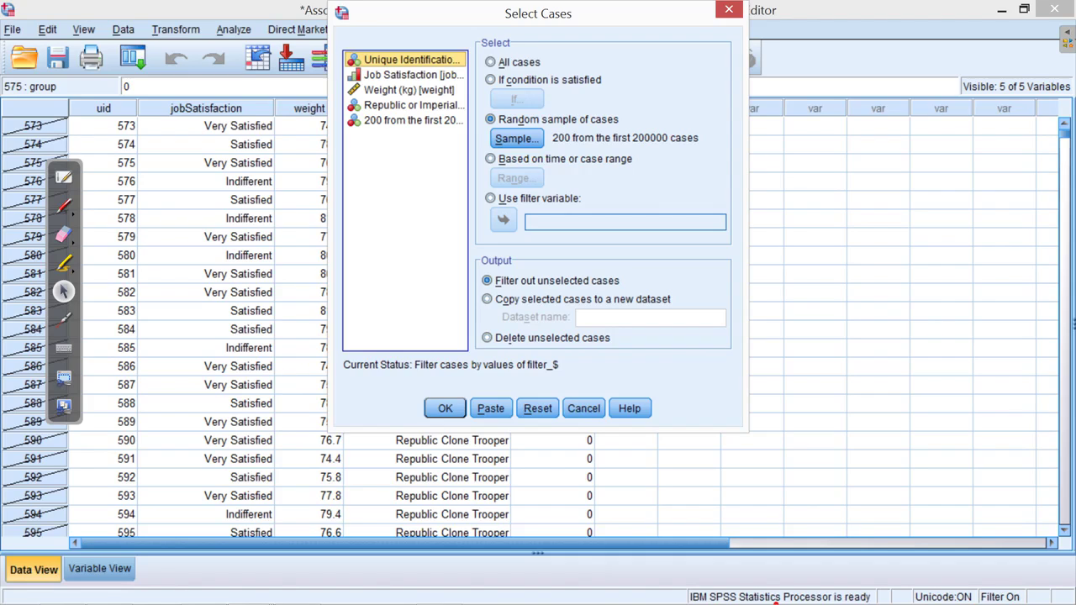
{"action": "key", "text": "Return"}
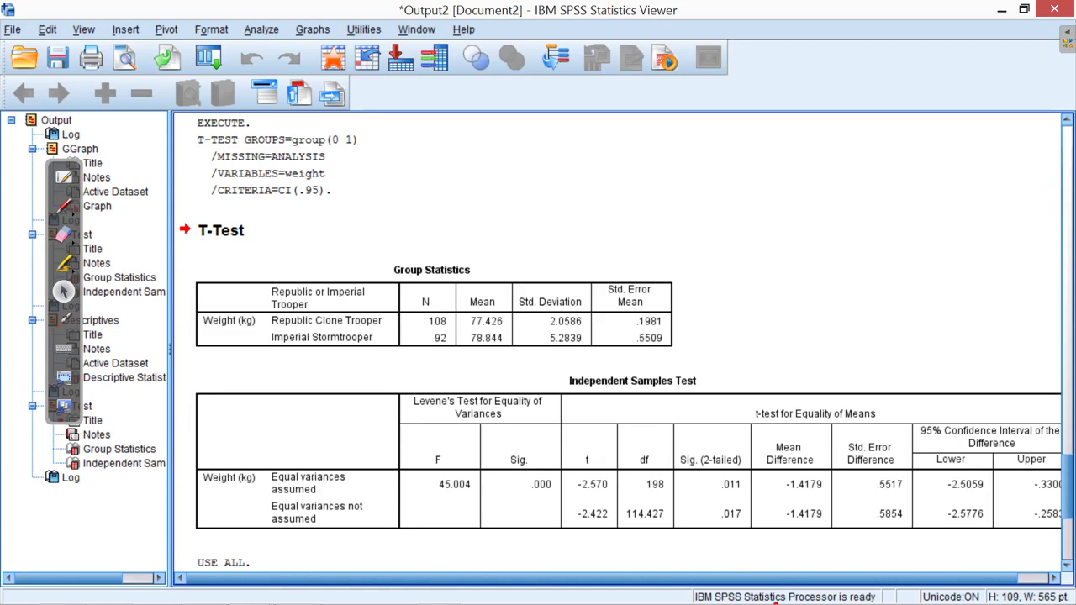
{"action": "key", "text": "alt+w"}
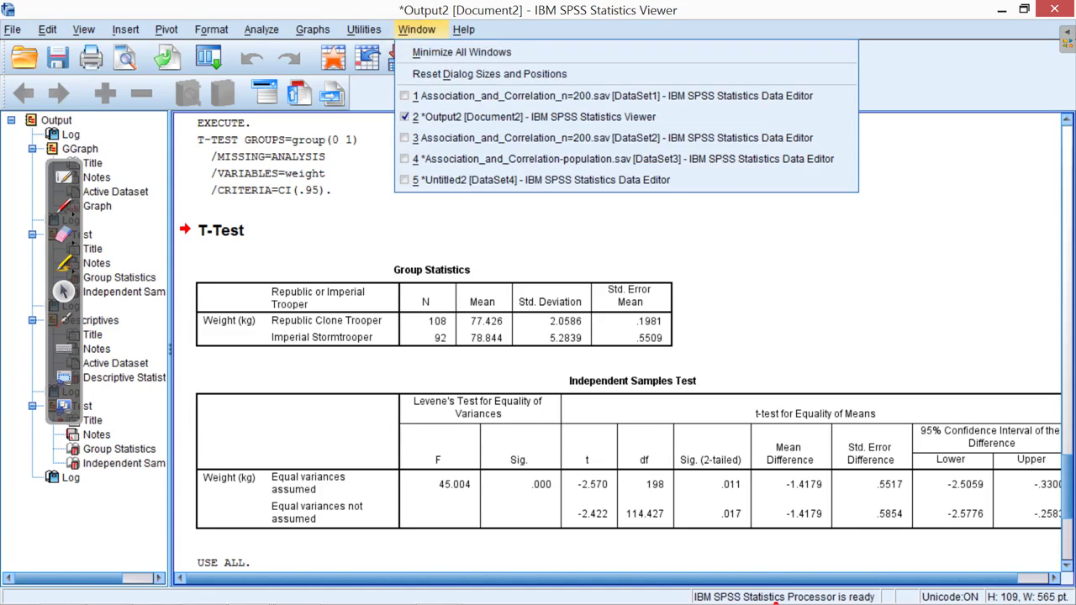
Rerun the weight-by-trooper-group independent-samples t-test on the new sample, now 96 Republic vs 104 Imperial.
{"action": "key", "text": "4"}
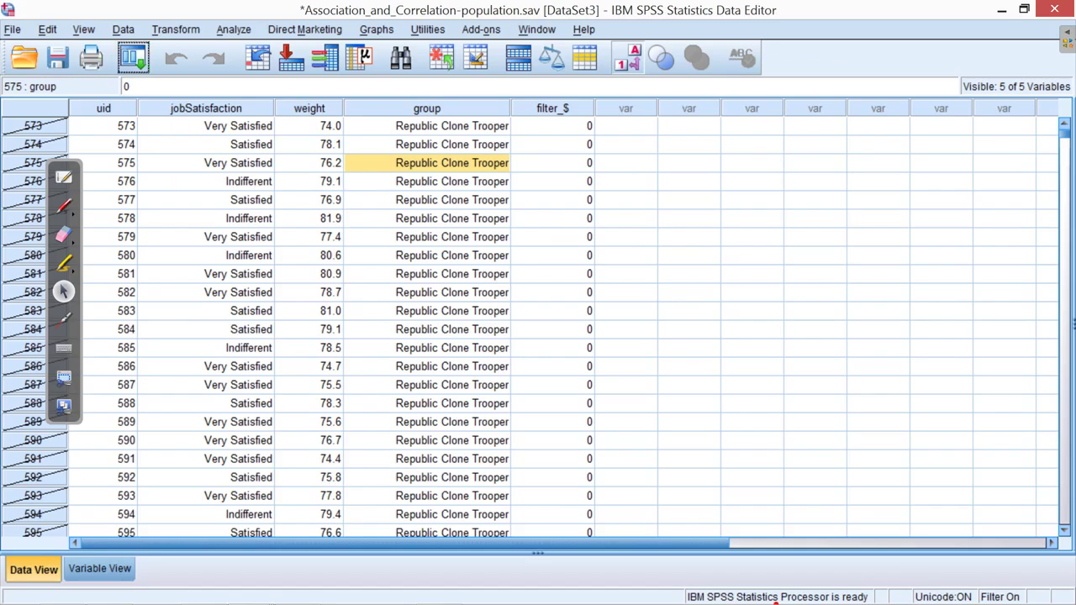
{"action": "key", "text": "alt+a"}
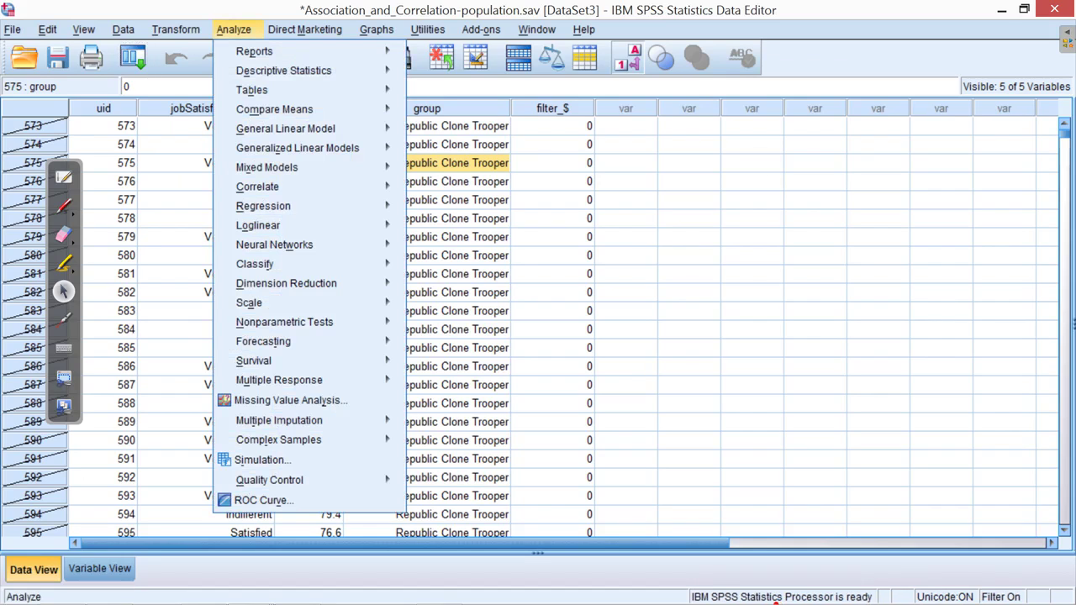
{"action": "mouse_move", "coordinate": [307, 112]}
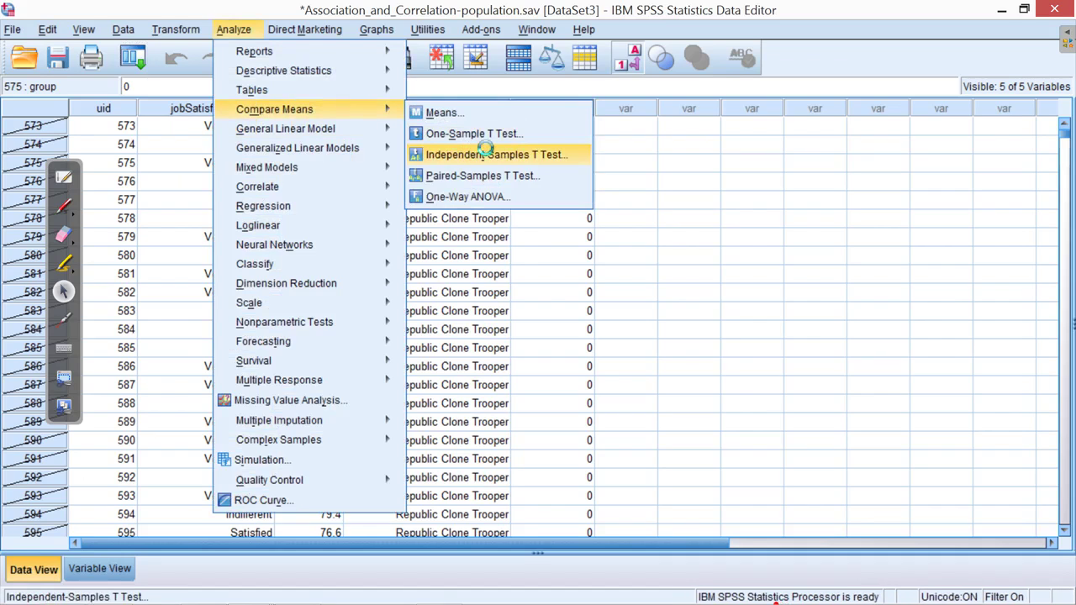
{"action": "left_click", "coordinate": [480, 153]}
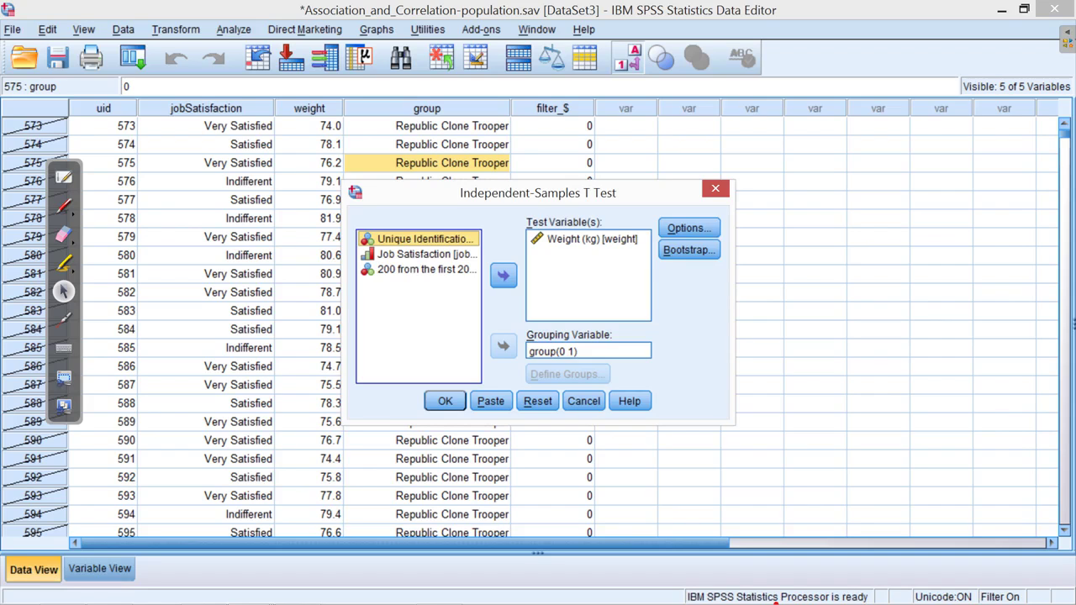
{"action": "left_click", "coordinate": [443, 401]}
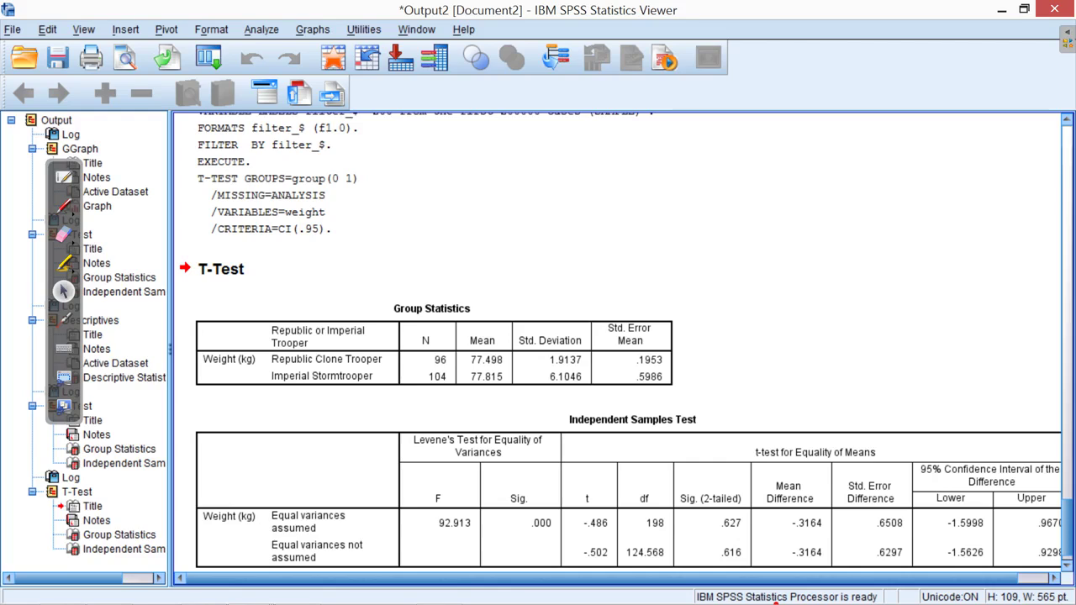
Circle the .616 unequal-variances Sig. (2-tailed) value in red with the annotation pen.
{"action": "left_click", "coordinate": [63, 205]}
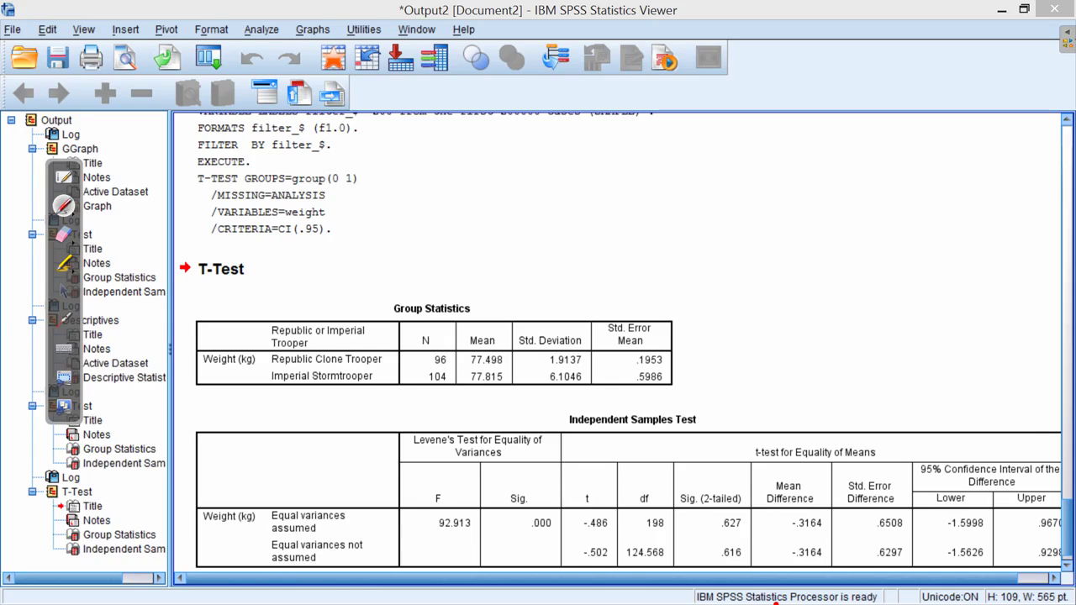
{"action": "mouse_move", "coordinate": [732, 535]}
{"action": "left_mouse_down"}
{"action": "mouse_move", "coordinate": [700, 539]}
{"action": "mouse_move", "coordinate": [714, 566]}
{"action": "mouse_move", "coordinate": [733, 536]}
{"action": "left_mouse_up"}
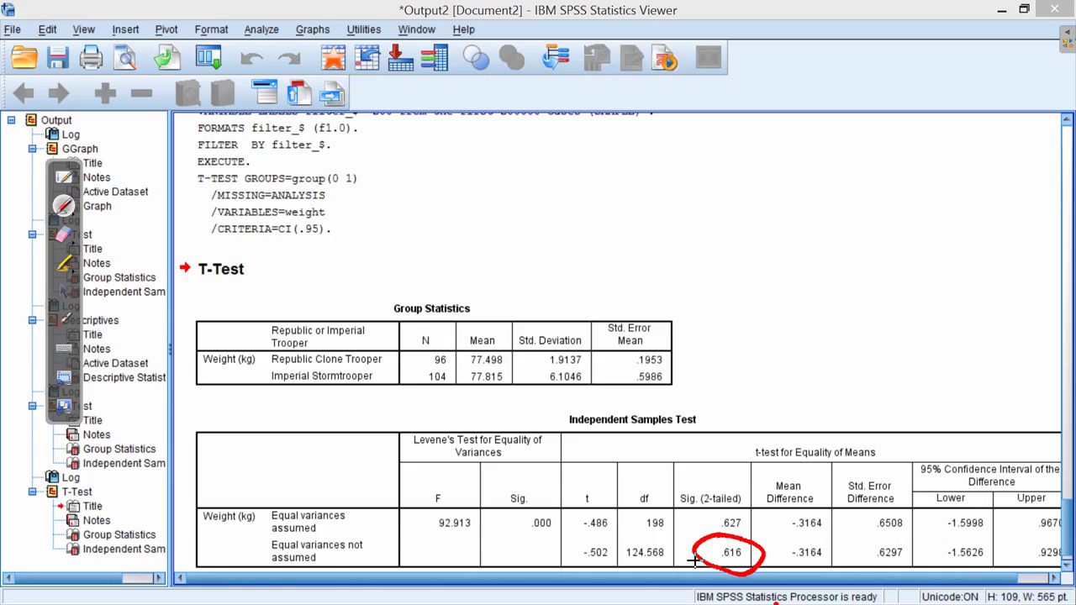
{"action": "left_click", "coordinate": [64, 234]}
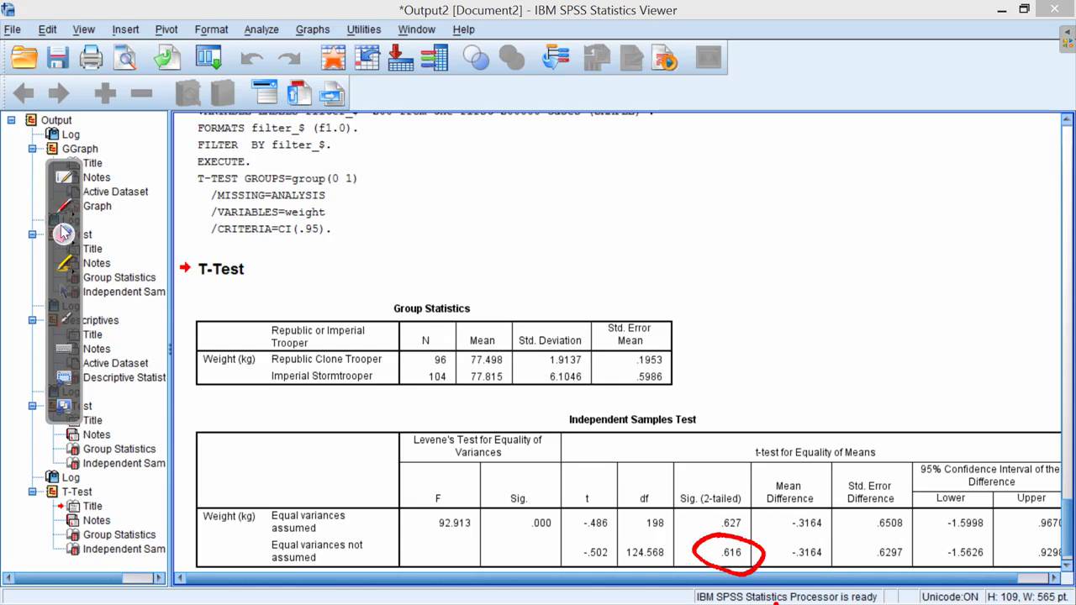
Erase the red circle around .616 and switch to the virtual laser pointer.
{"action": "mouse_move", "coordinate": [769, 553]}
{"action": "left_mouse_down"}
{"action": "mouse_move", "coordinate": [672, 525]}
{"action": "mouse_move", "coordinate": [754, 570]}
{"action": "left_mouse_up"}
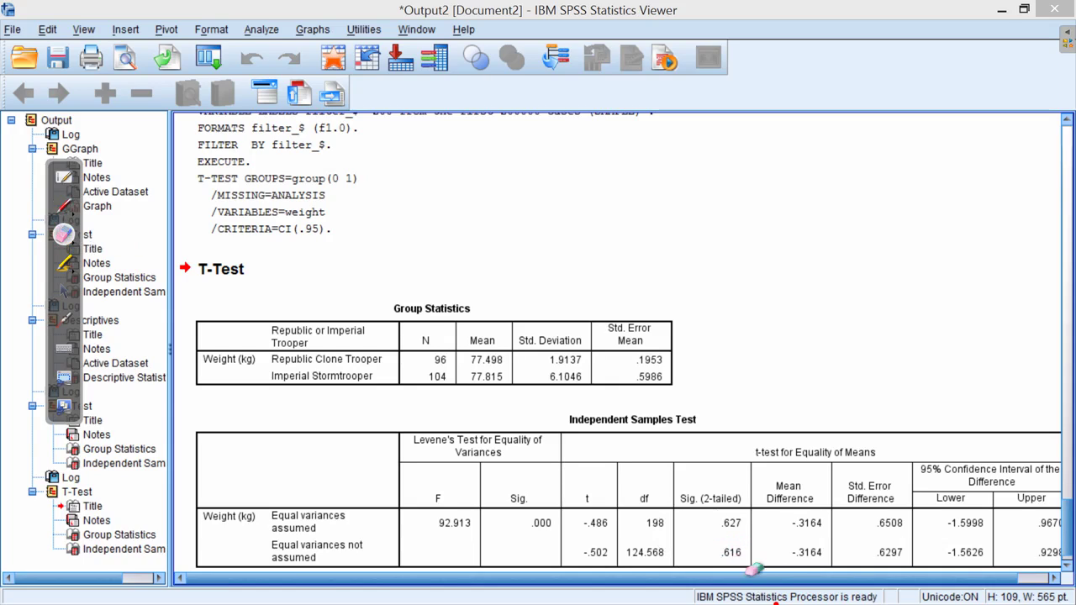
{"action": "left_click", "coordinate": [64, 293]}
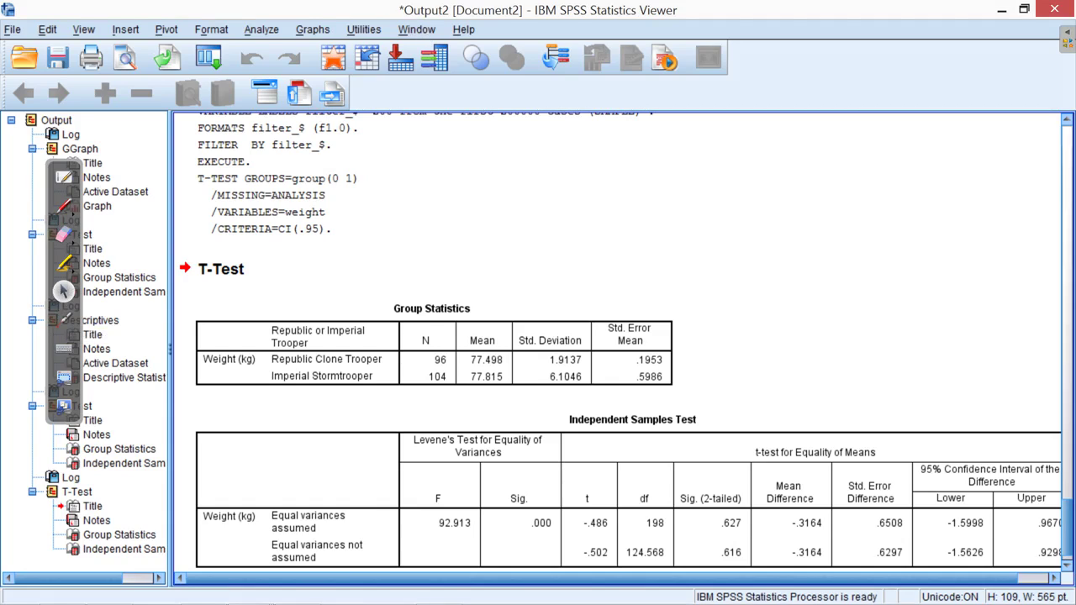
Reapply the Select Cases filter on the population data file, adding a USE ALL. command.
{"action": "left_click", "coordinate": [405, 28]}
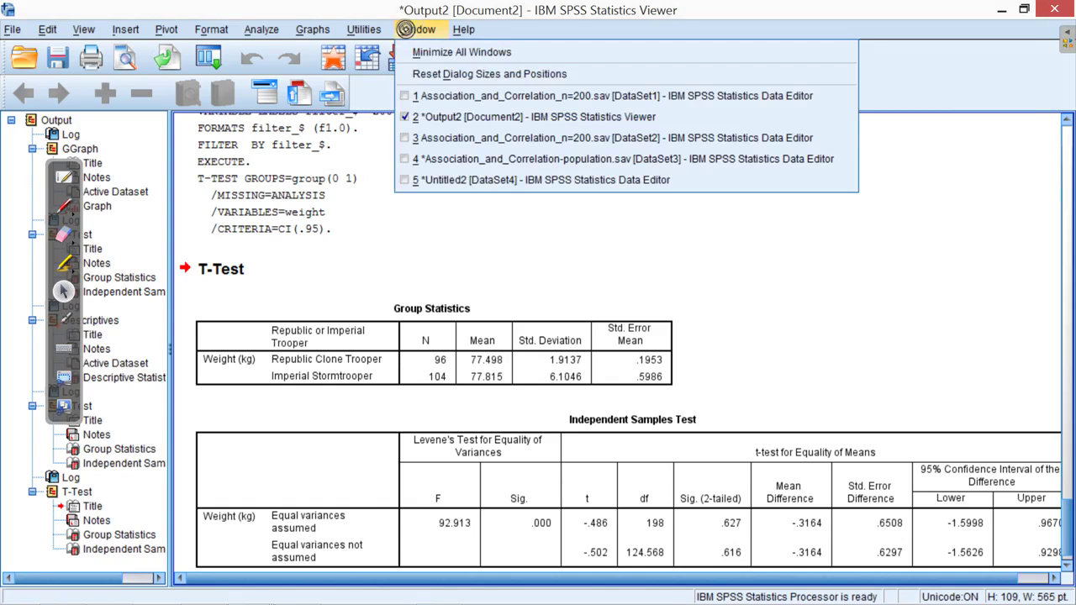
{"action": "left_click", "coordinate": [533, 158]}
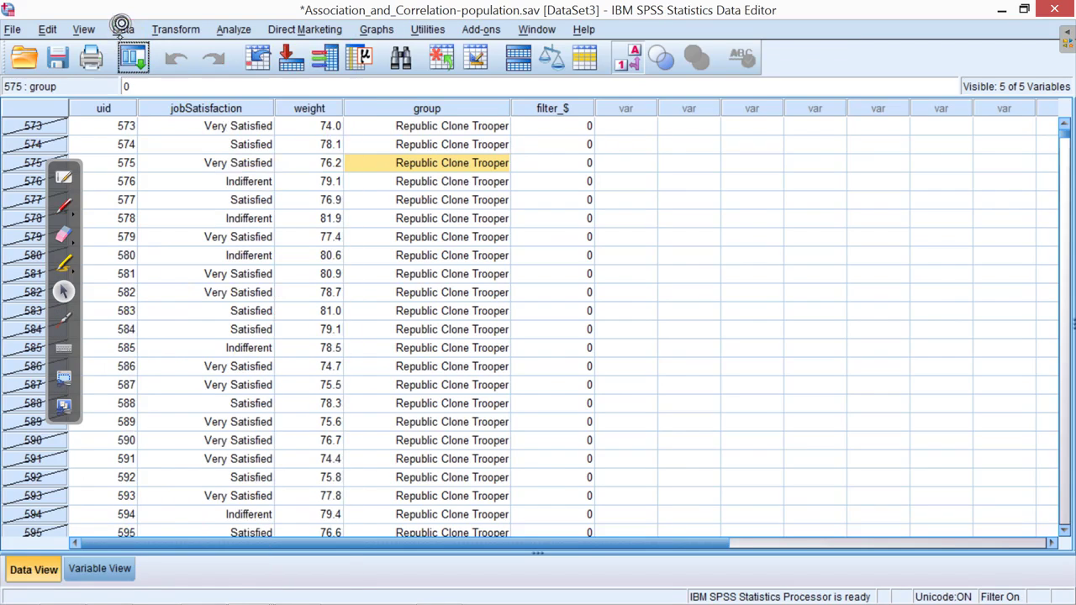
{"action": "left_click", "coordinate": [121, 28]}
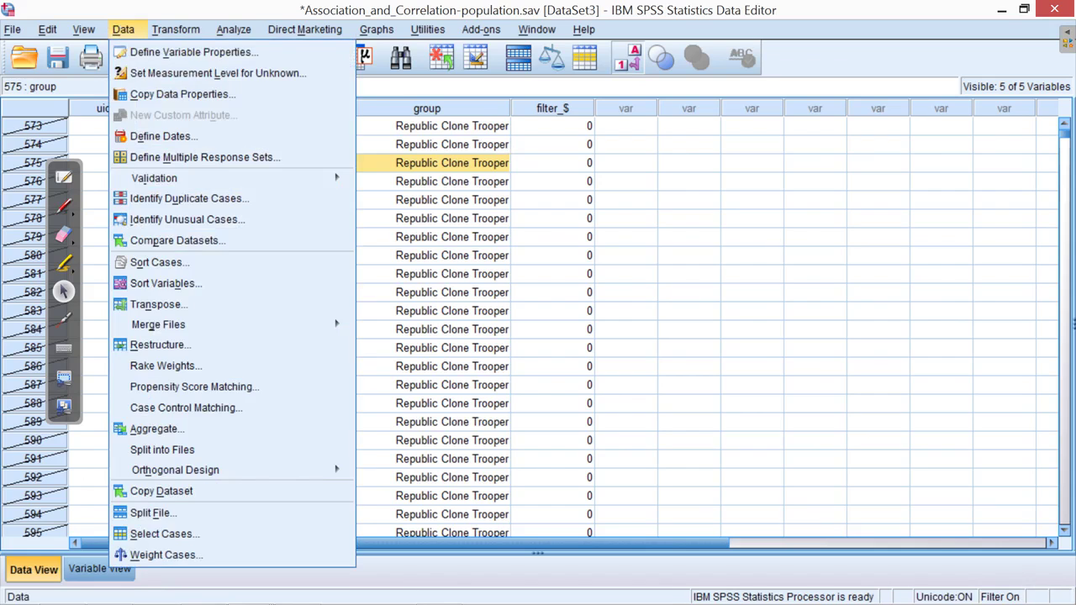
{"action": "left_click", "coordinate": [173, 533]}
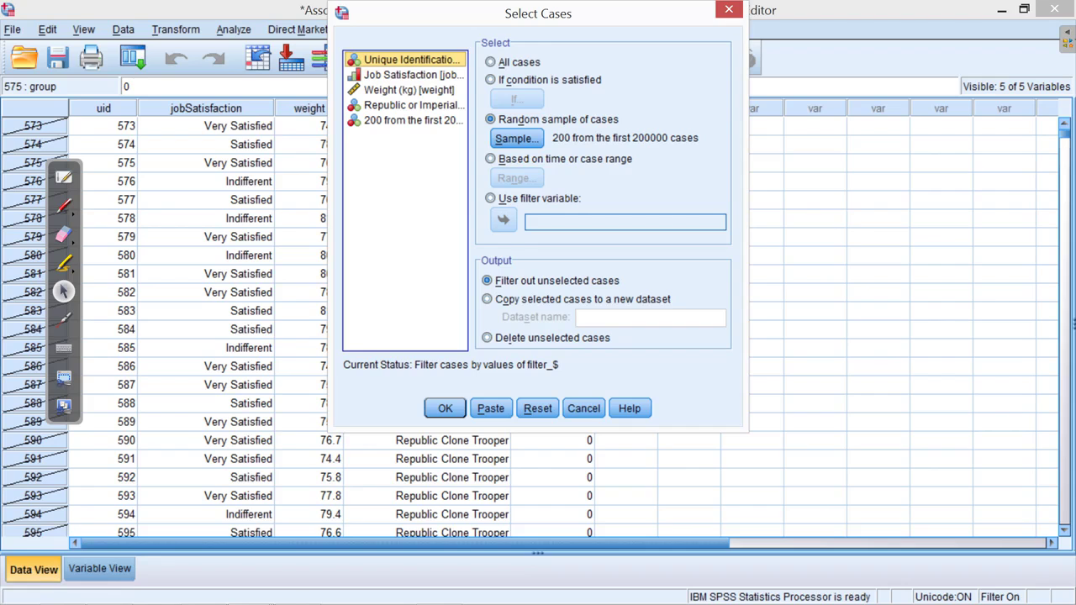
{"action": "key", "text": "Return"}
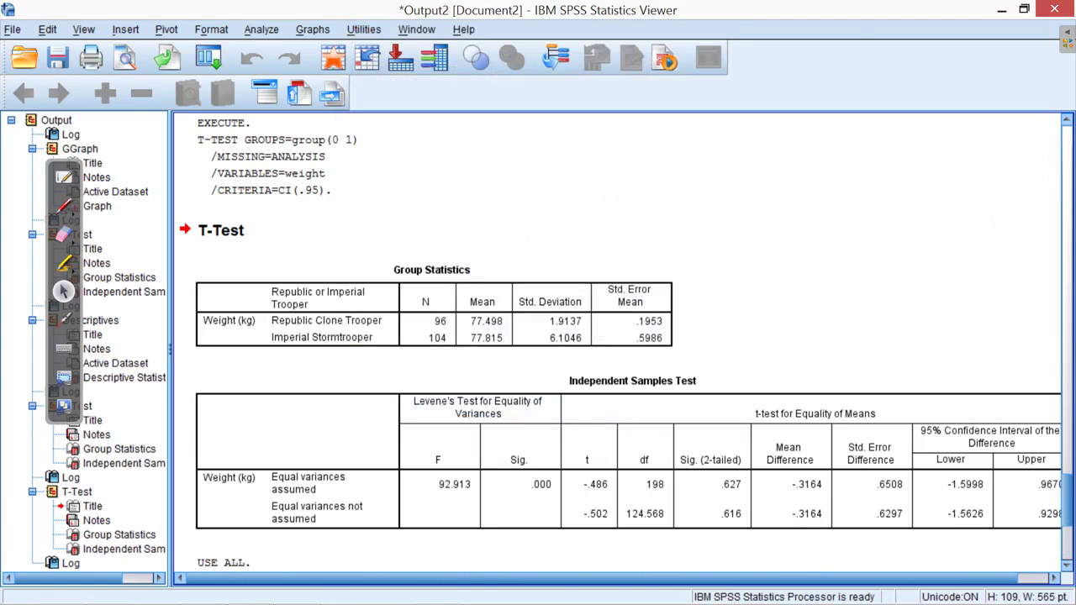
{"action": "key", "text": "alt+w"}
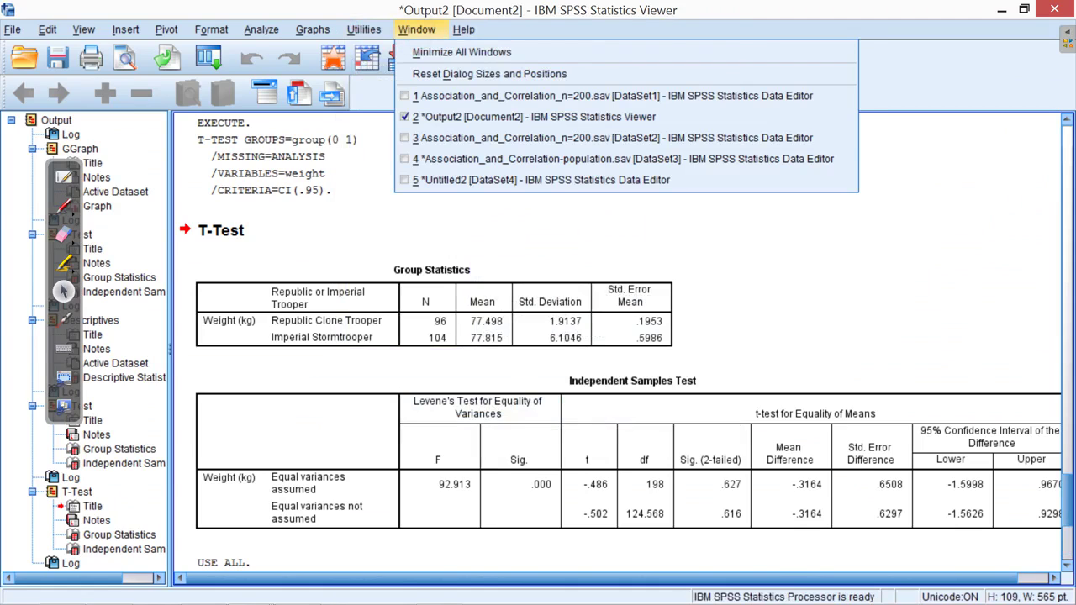
Run a fresh weight t-test on the 200-case sample, giving 99 Republic vs 101 Imperial troopers.
{"action": "key", "text": "4"}
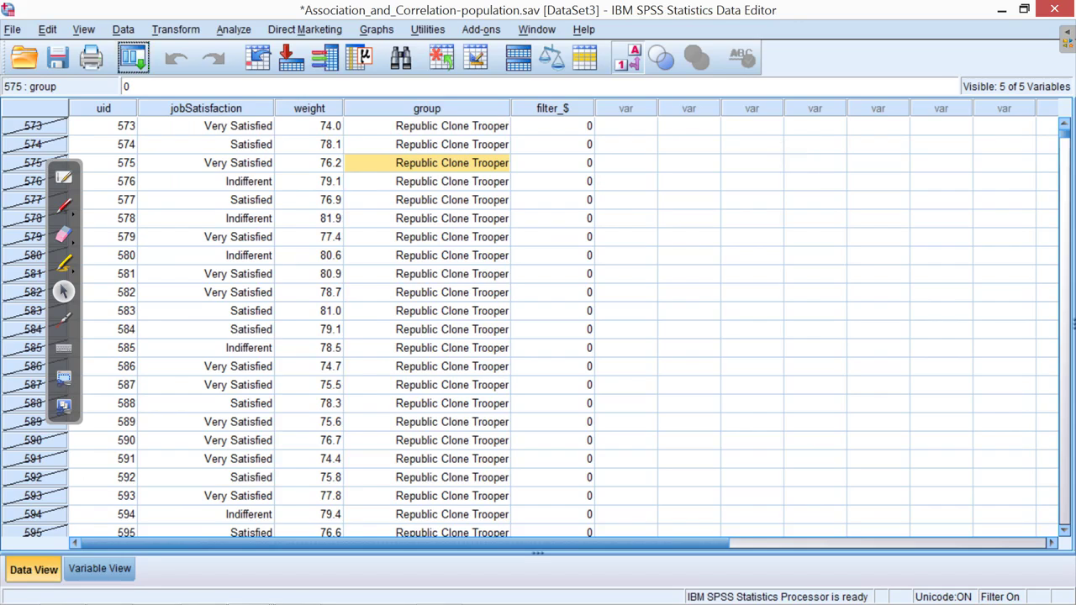
{"action": "key", "text": "alt+a"}
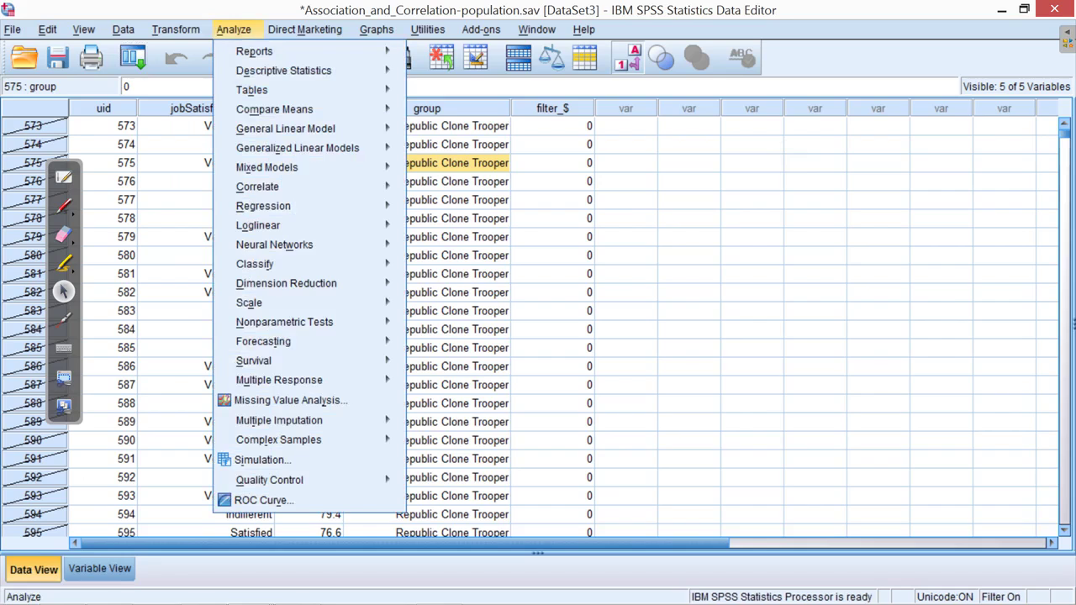
{"action": "key", "text": "m"}
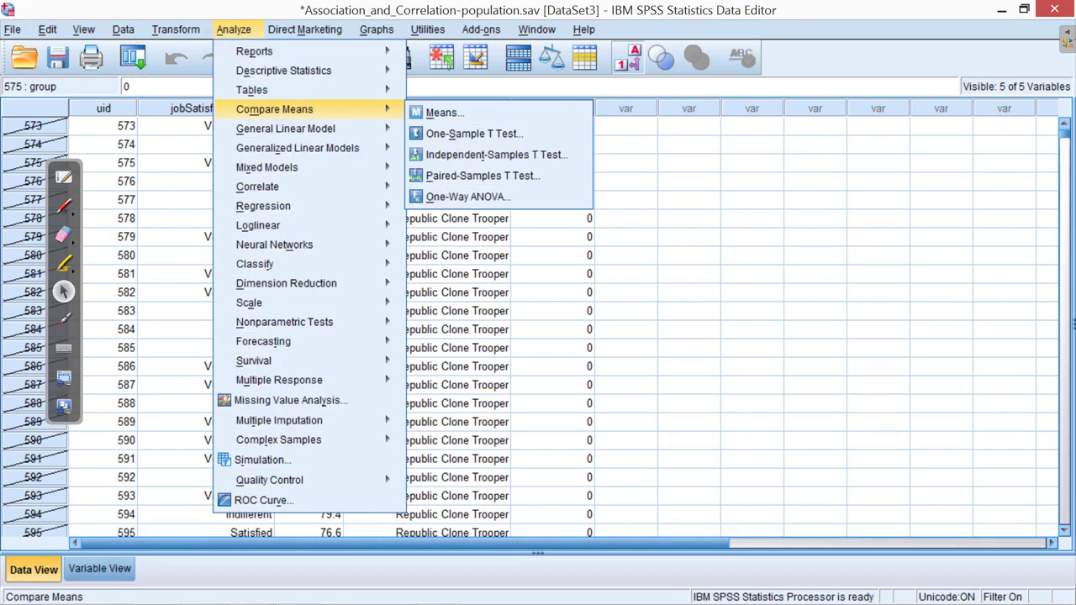
{"action": "key", "text": "t"}
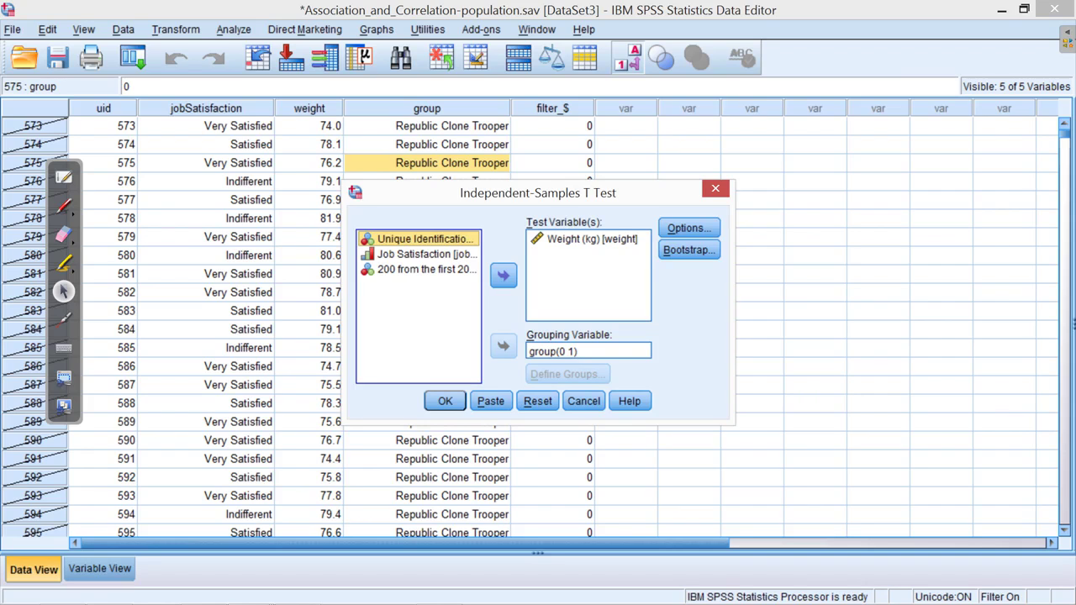
{"action": "key", "text": "Return"}
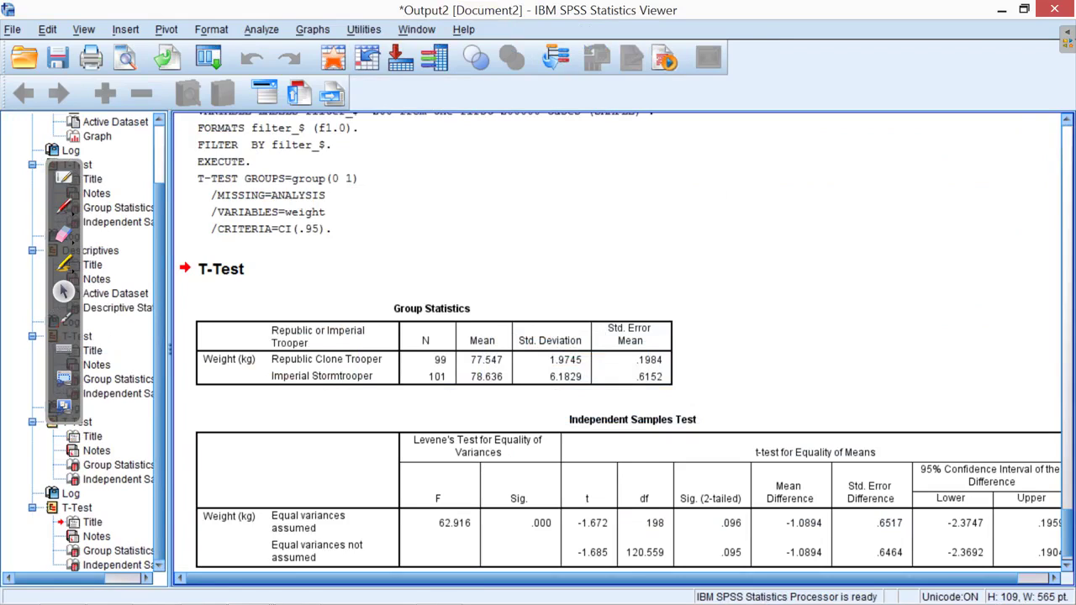
{"action": "left_click", "coordinate": [65, 206]}
Circle and then erase the .095 p-value in red, and minimise the output to show the data.
{"action": "mouse_move", "coordinate": [740, 545]}
{"action": "left_mouse_down"}
{"action": "mouse_move", "coordinate": [692, 543]}
{"action": "mouse_move", "coordinate": [721, 535]}
{"action": "left_mouse_up"}
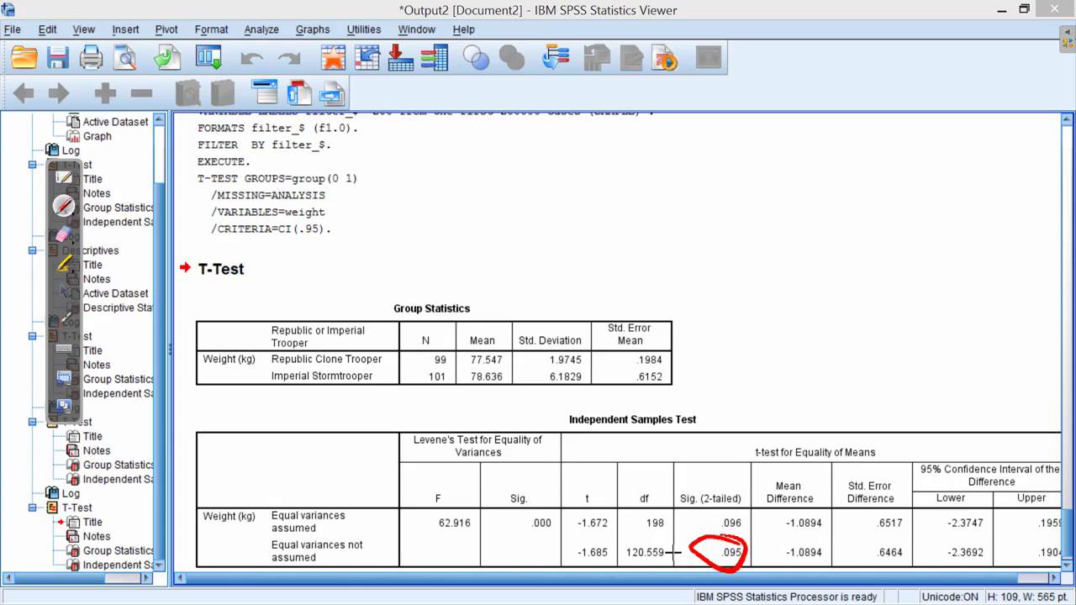
{"action": "left_click", "coordinate": [65, 235]}
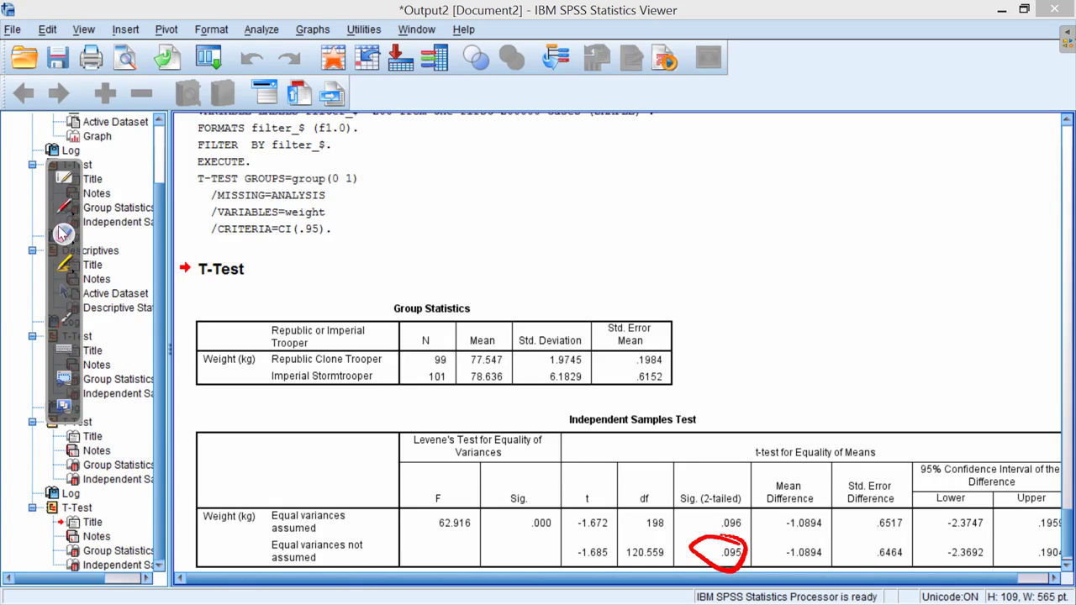
{"action": "left_click", "coordinate": [744, 558]}
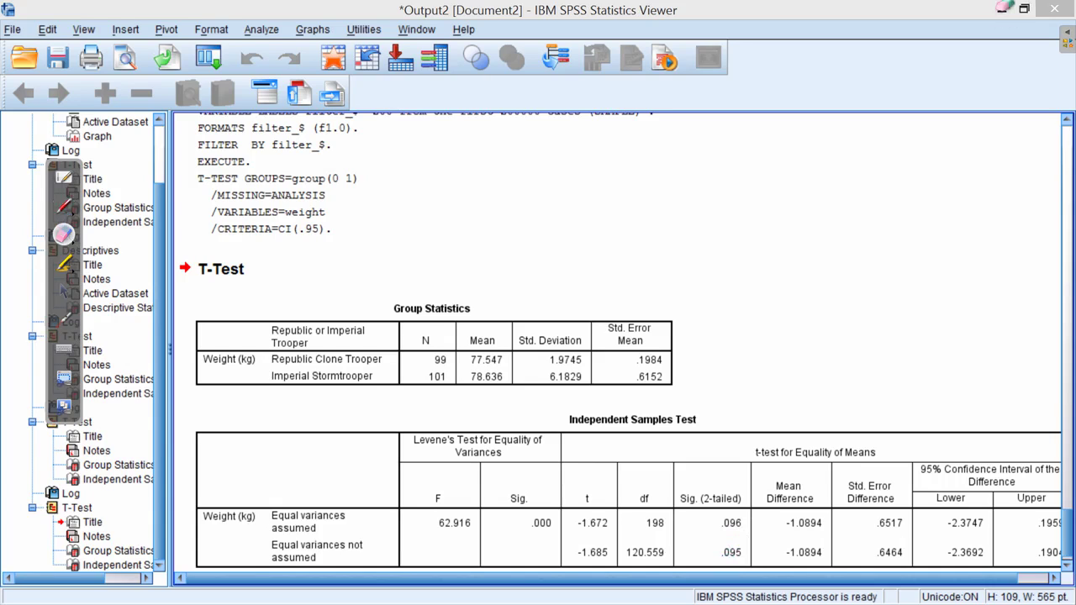
{"action": "left_click", "coordinate": [66, 291]}
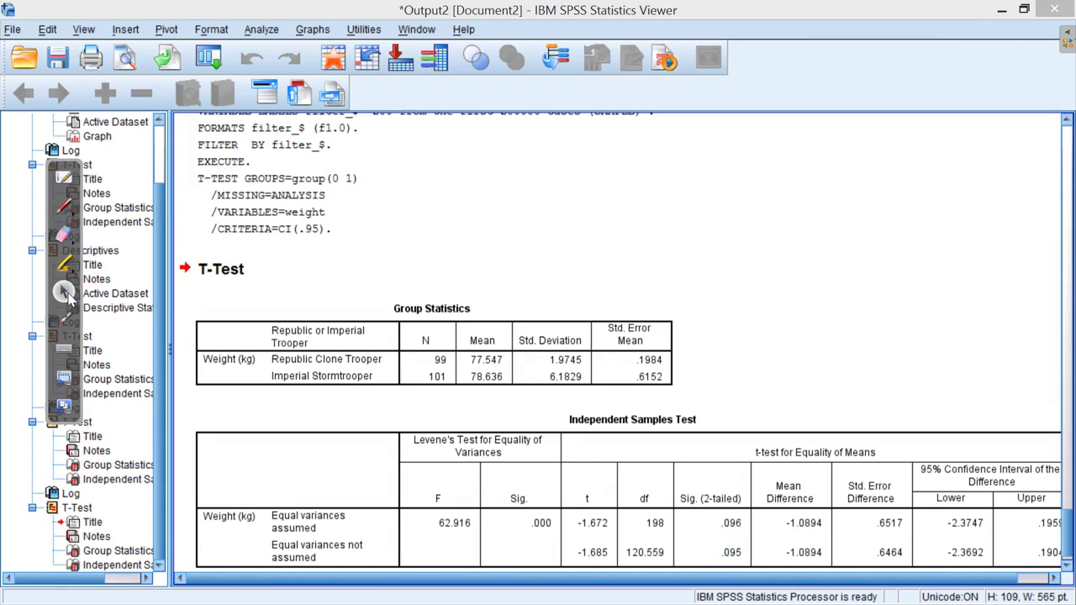
{"action": "left_click", "coordinate": [1001, 10]}
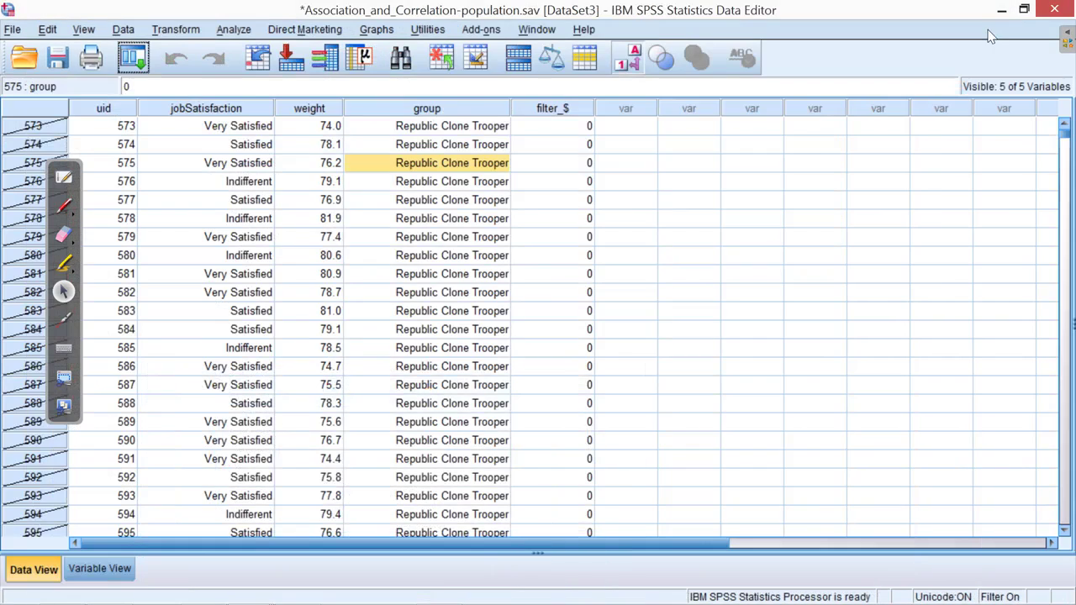
Change the Select Cases random sample from exactly 200 to 400 of the first 200000 cases and apply it.
{"action": "left_click", "coordinate": [120, 30]}
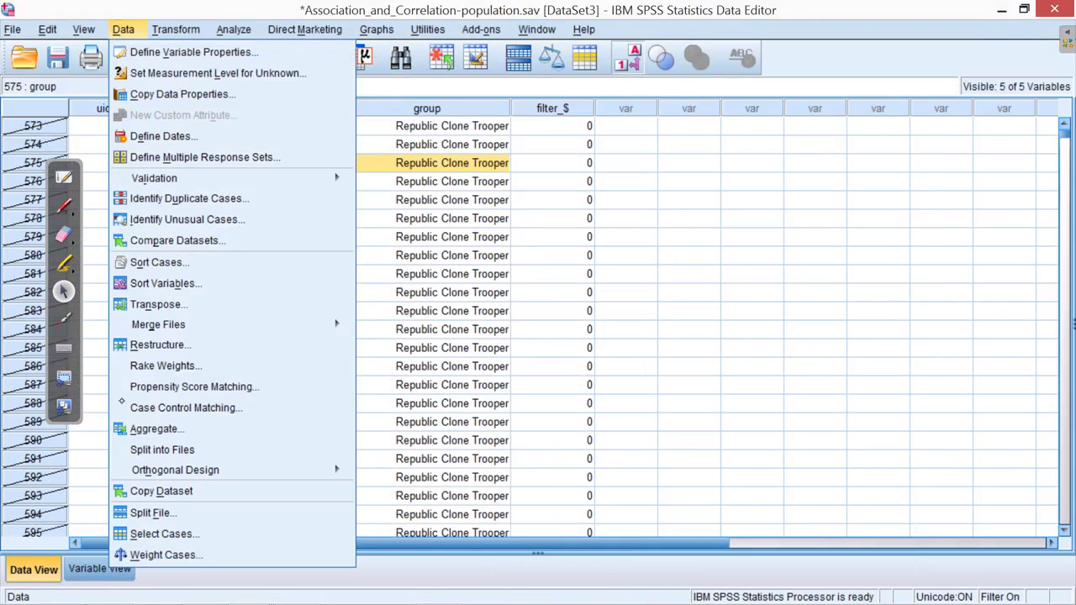
{"action": "left_click", "coordinate": [143, 533]}
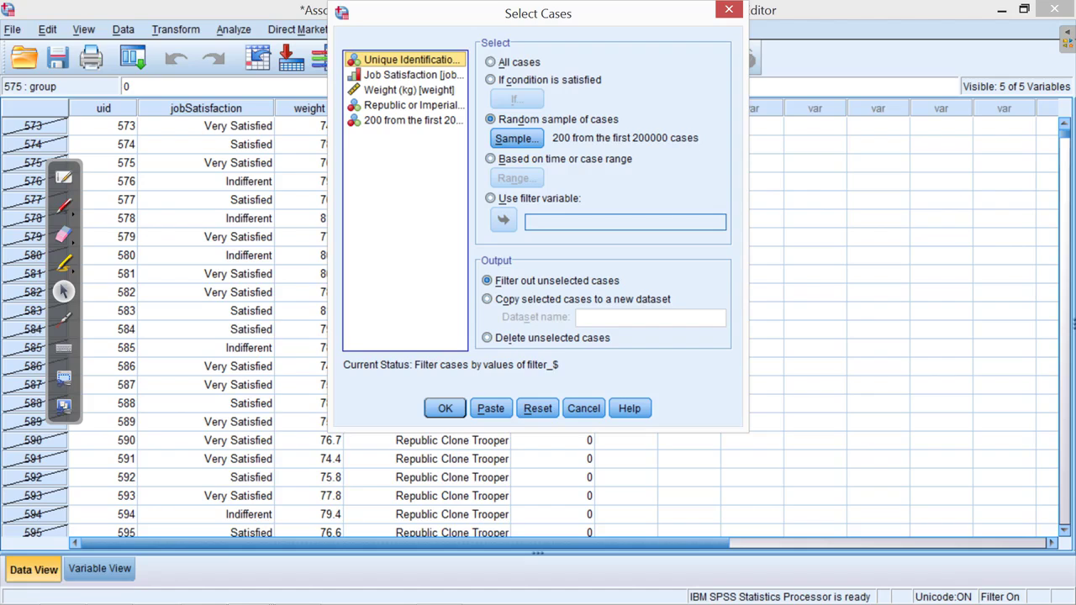
{"action": "left_click", "coordinate": [515, 138]}
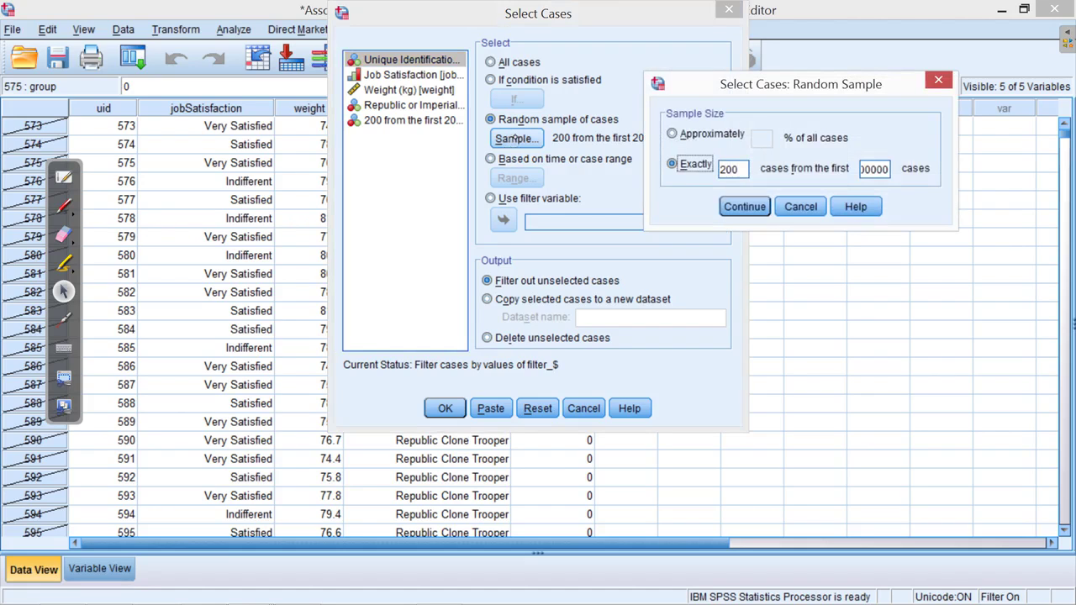
{"action": "left_click", "coordinate": [728, 168]}
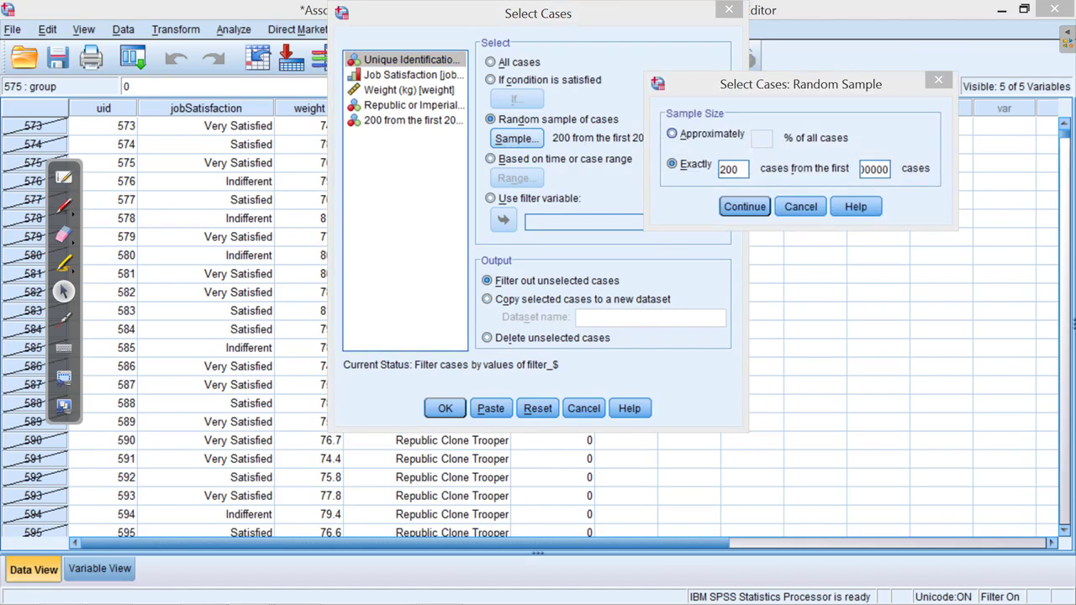
{"action": "left_click", "coordinate": [877, 589]}
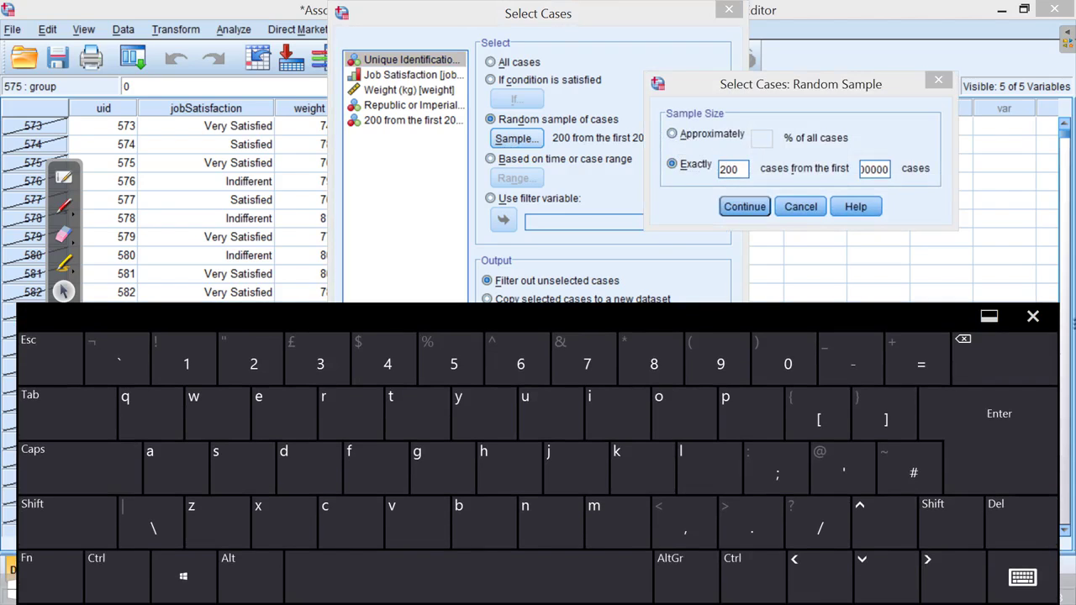
{"action": "left_click", "coordinate": [728, 169]}
{"action": "key", "text": "BackSpace"}
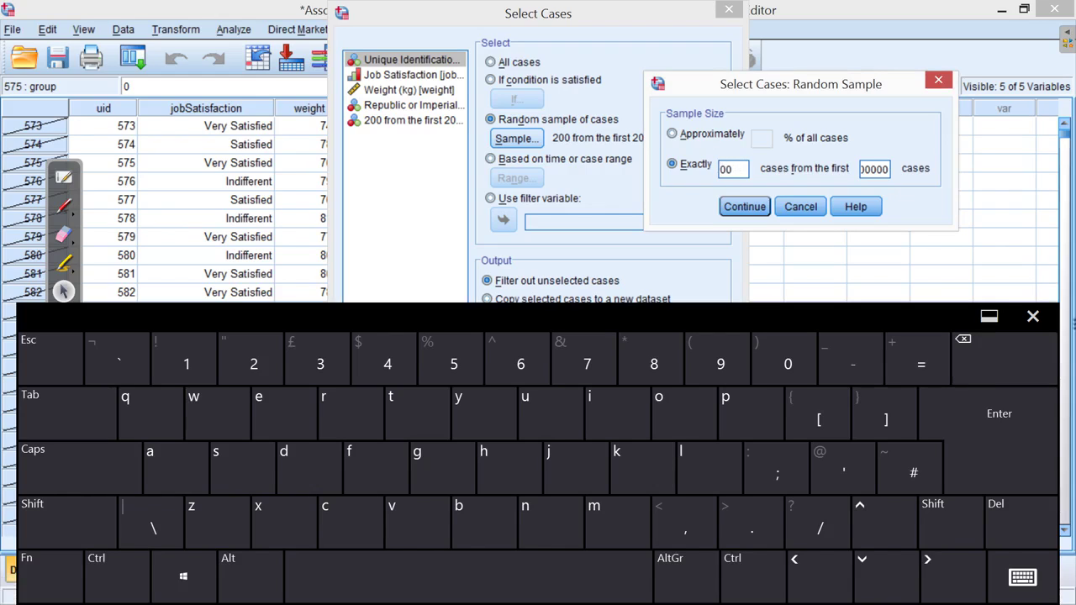
{"action": "type", "text": "4"}
{"action": "left_click", "coordinate": [1033, 316]}
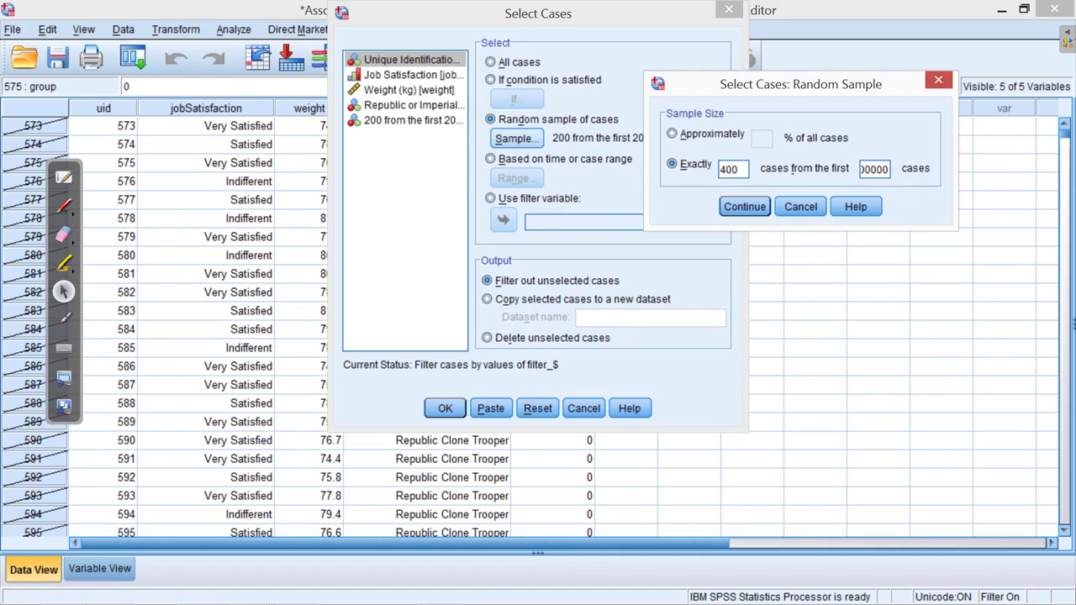
{"action": "key", "text": "Return"}
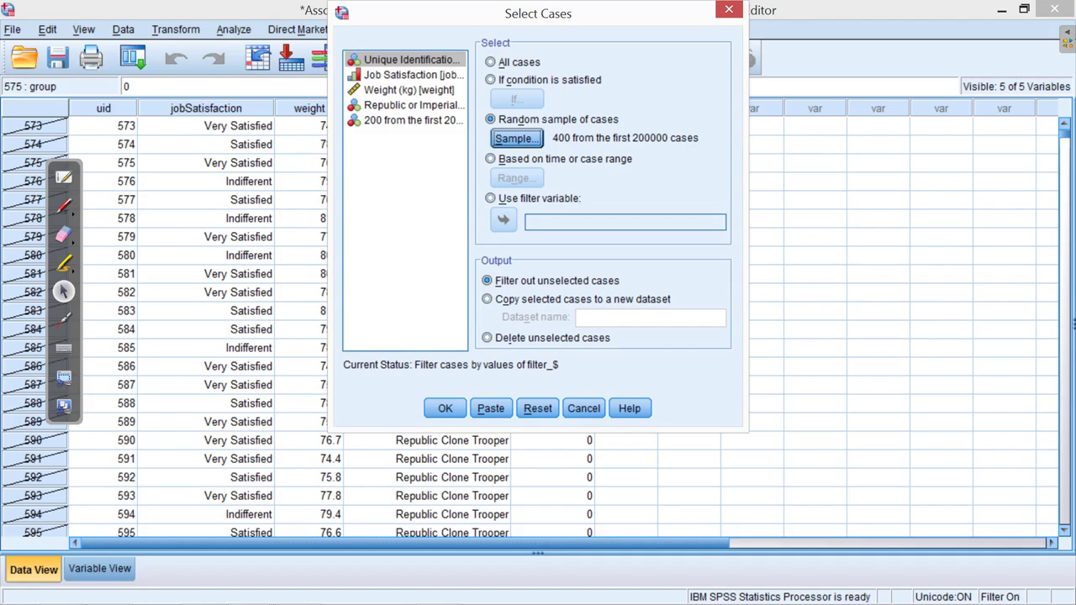
{"action": "key", "text": "Return"}
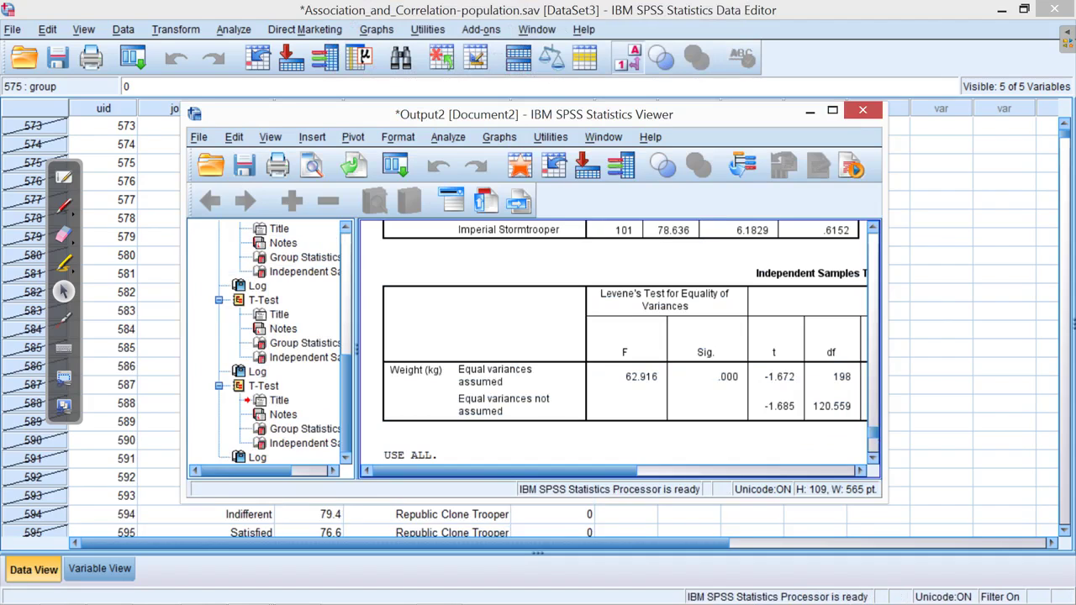
Run the weight t-test on the 400-case sample (220 vs 180, p = .001) and maximise the output.
{"action": "left_click", "coordinate": [133, 57]}
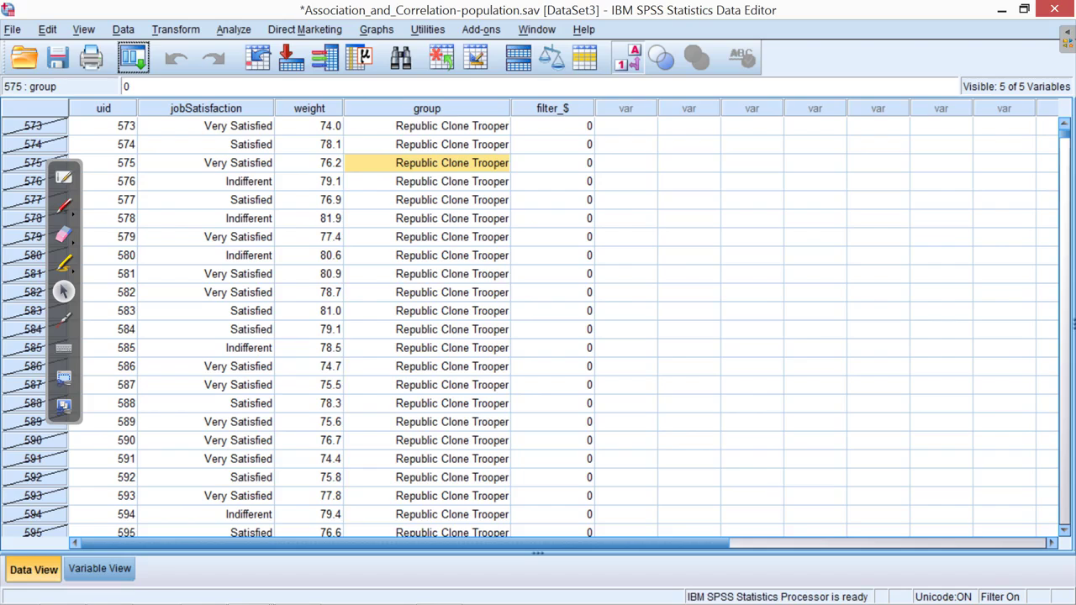
{"action": "key", "text": "alt+a"}
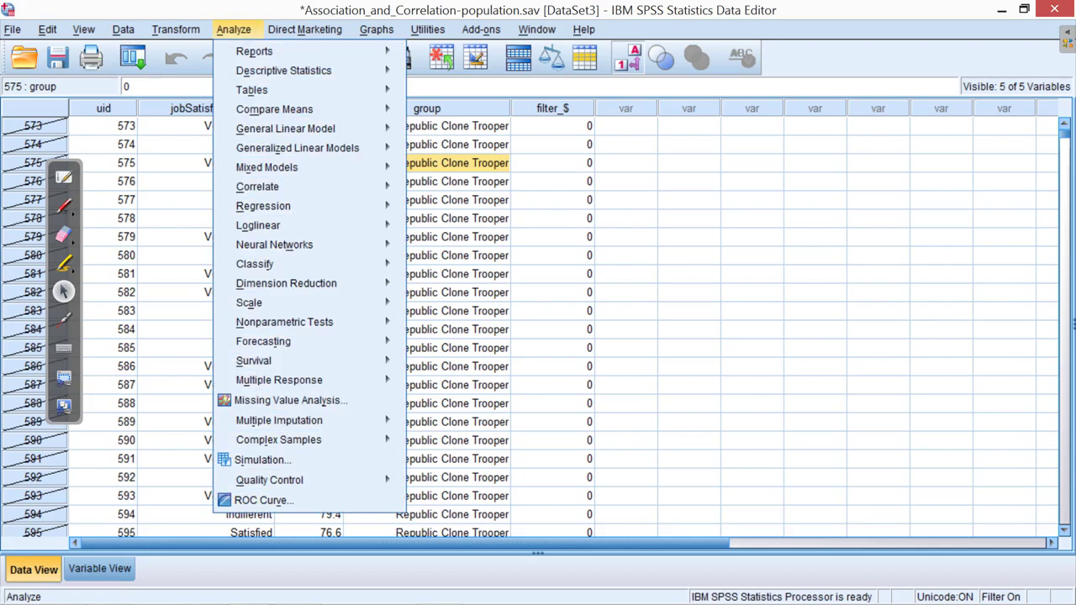
{"action": "mouse_move", "coordinate": [274, 109]}
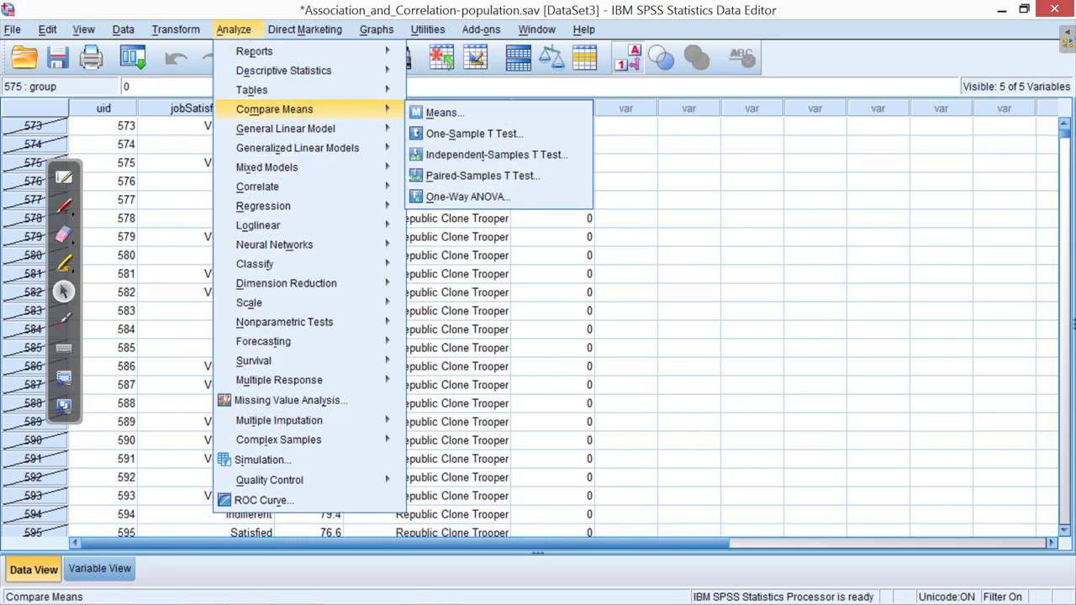
{"action": "key", "text": "t"}
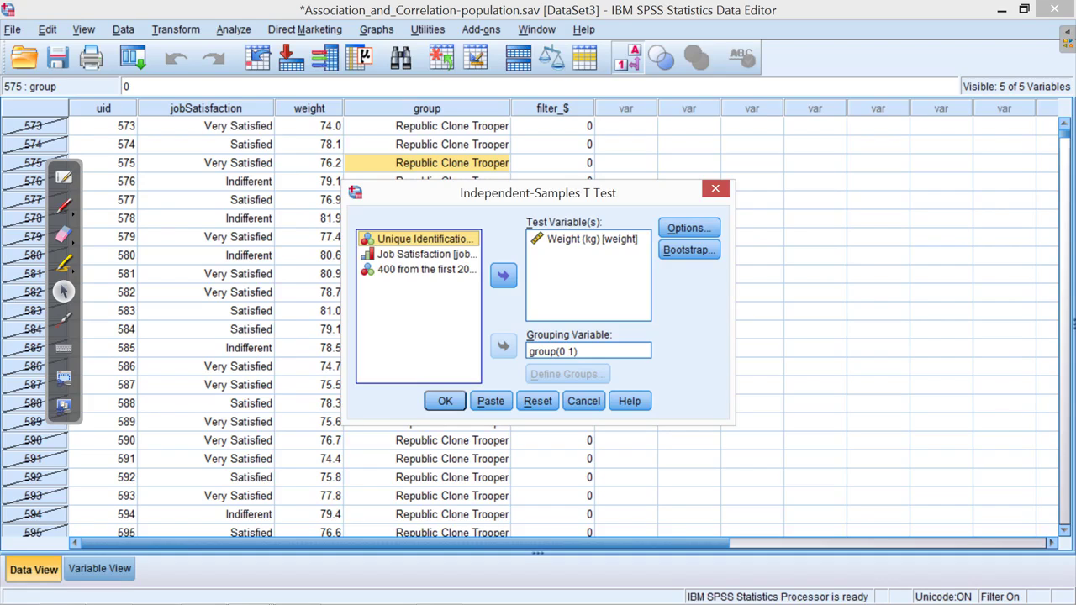
{"action": "key", "text": "Return"}
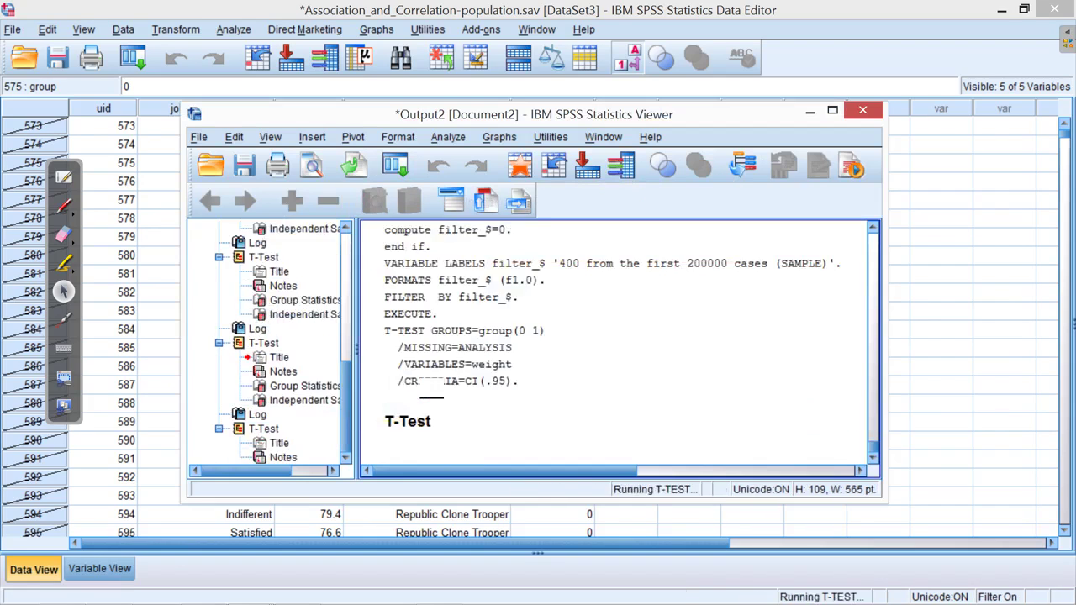
{"action": "left_click", "coordinate": [832, 110]}
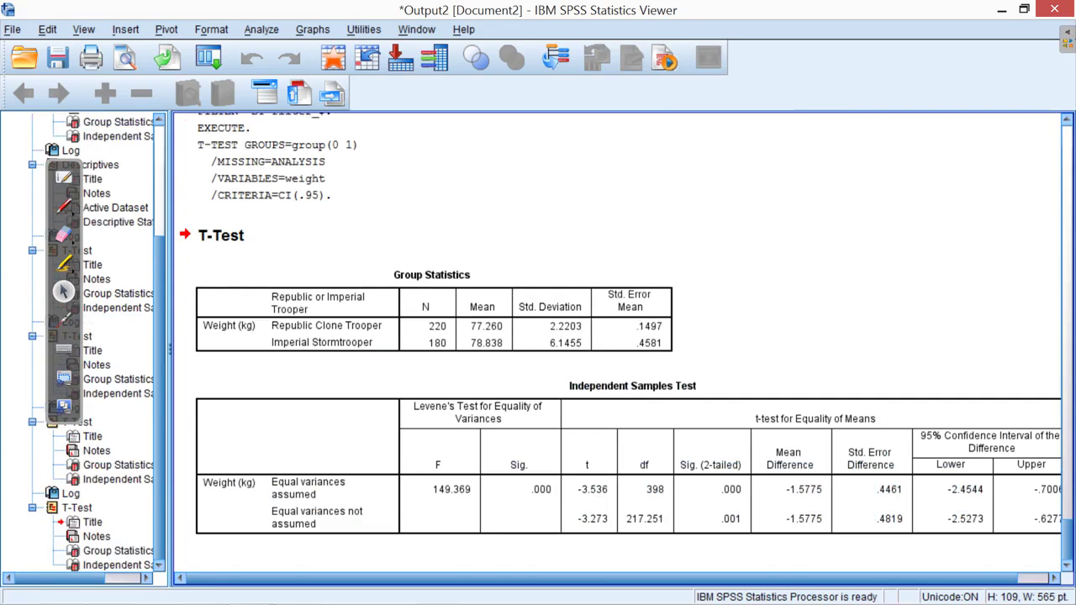
{"action": "left_click", "coordinate": [748, 514]}
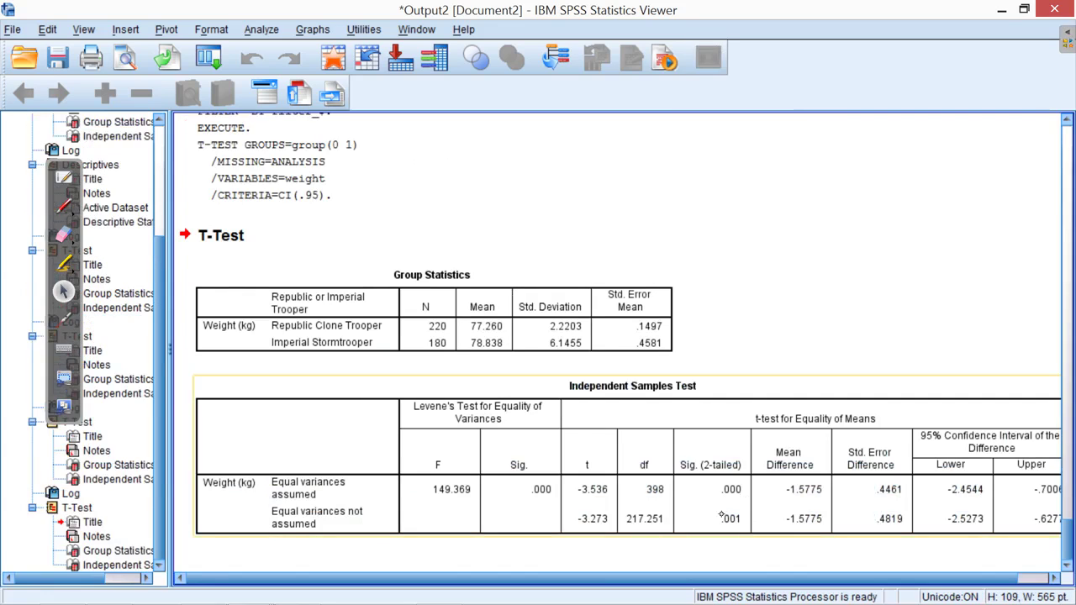
{"action": "left_click", "coordinate": [737, 538]}
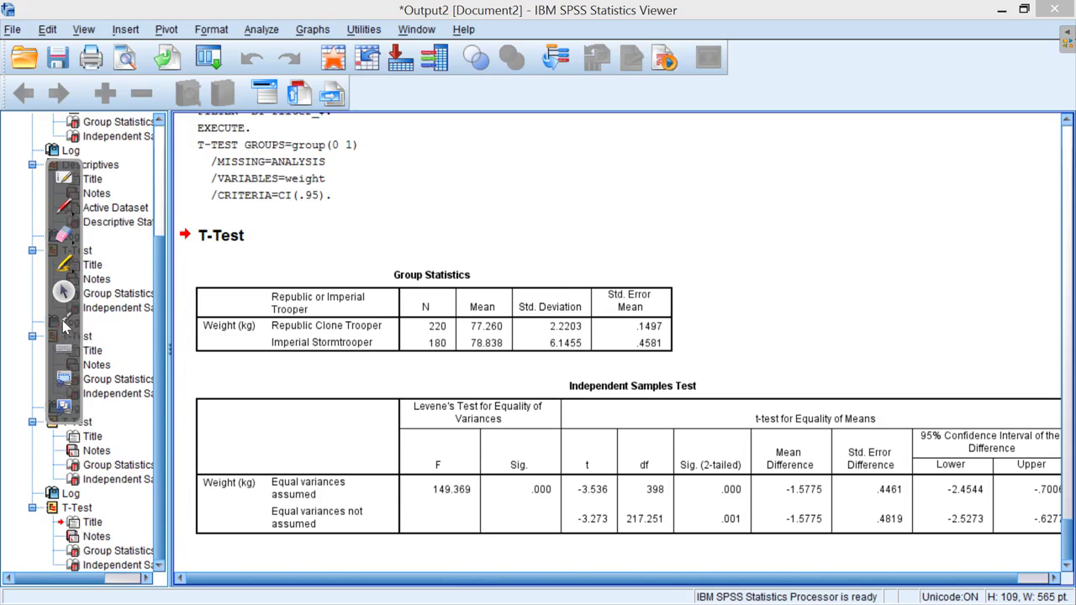
{"action": "left_click", "coordinate": [65, 322]}
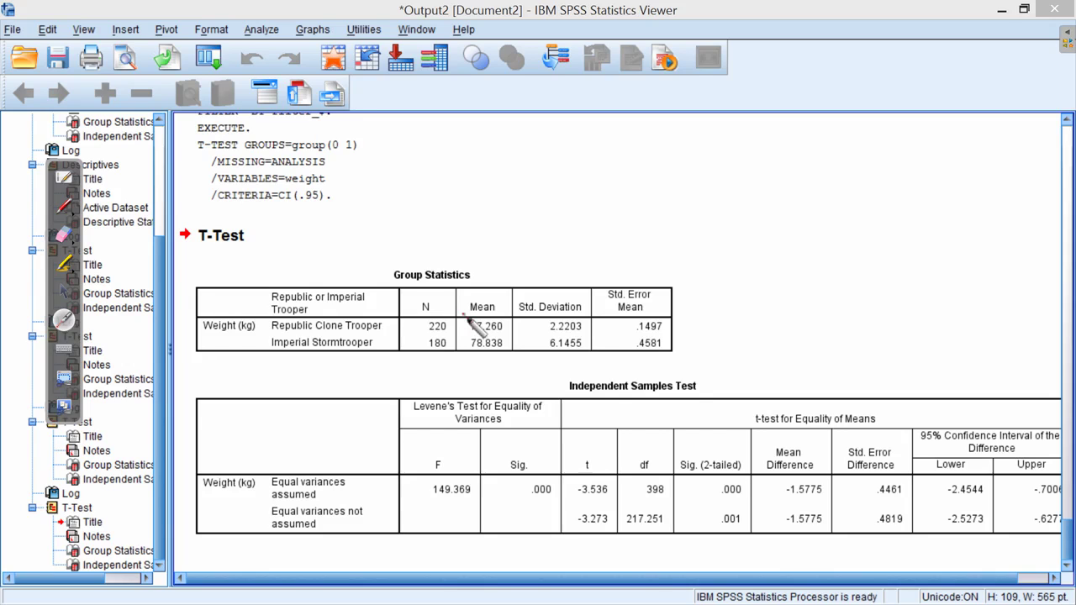
Return to the Sankoré board's 'Sample size consideration' slide with Ctrl+Shift+H.
{"action": "key", "text": "ctrl+shift+h"}
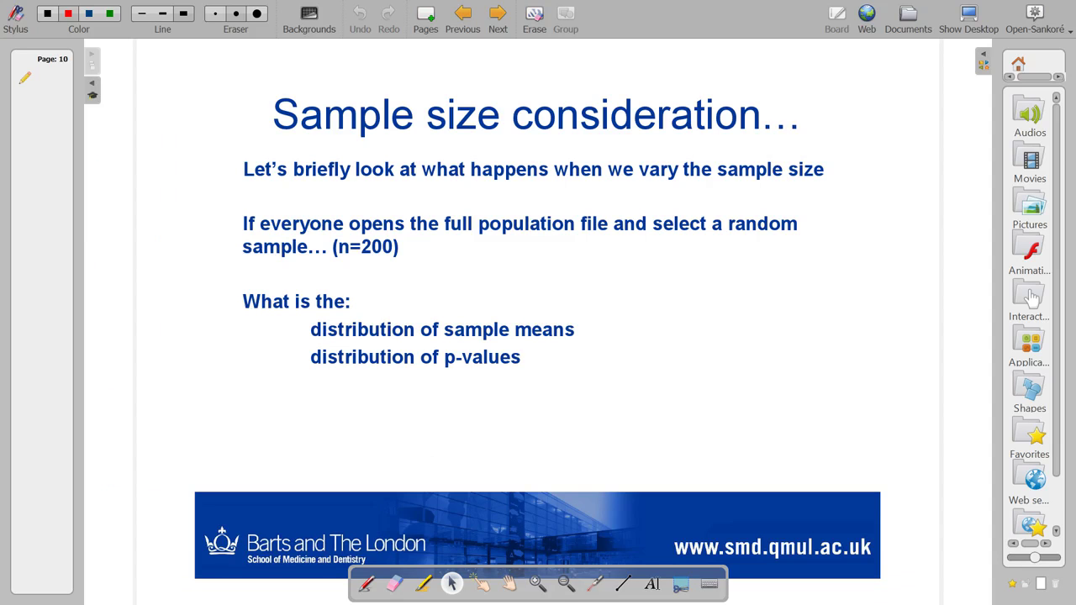